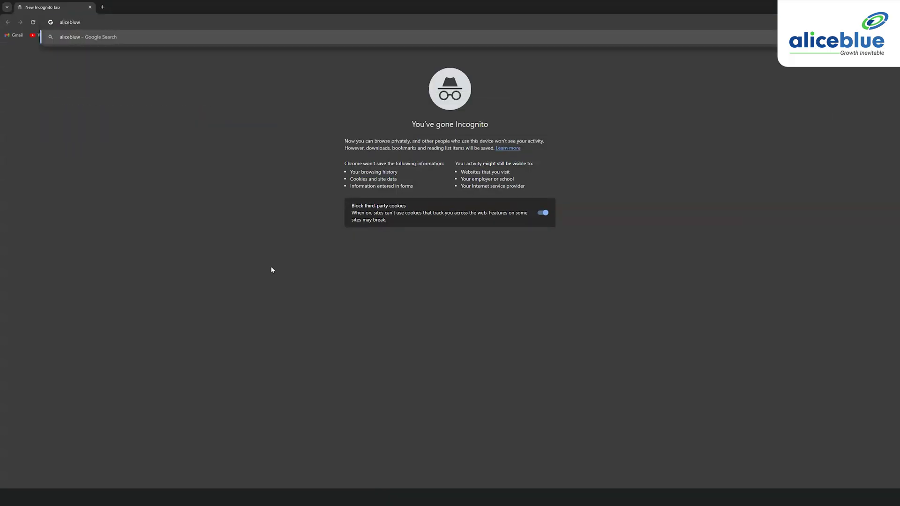
Load aliceblueonline.com and open the BOT back-office login page from the Login menu.
key(BackSpace)
text(eonline.com)
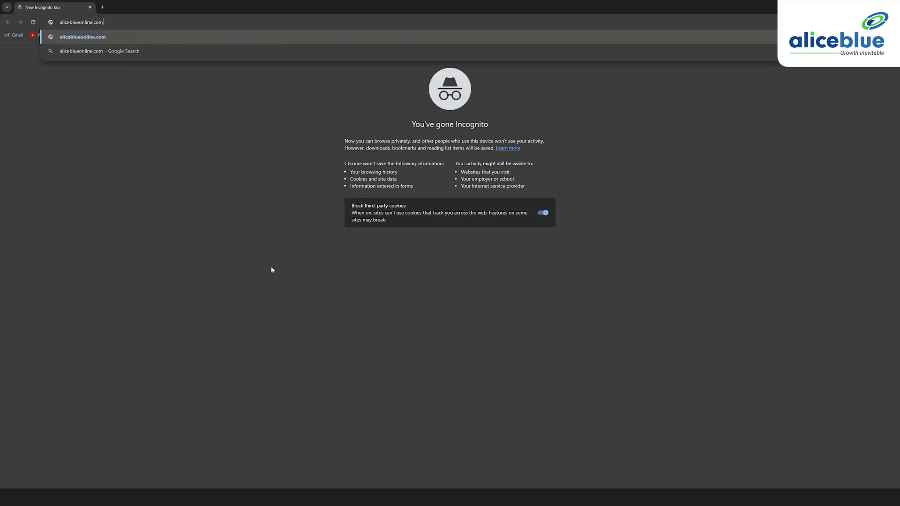
key(Return)
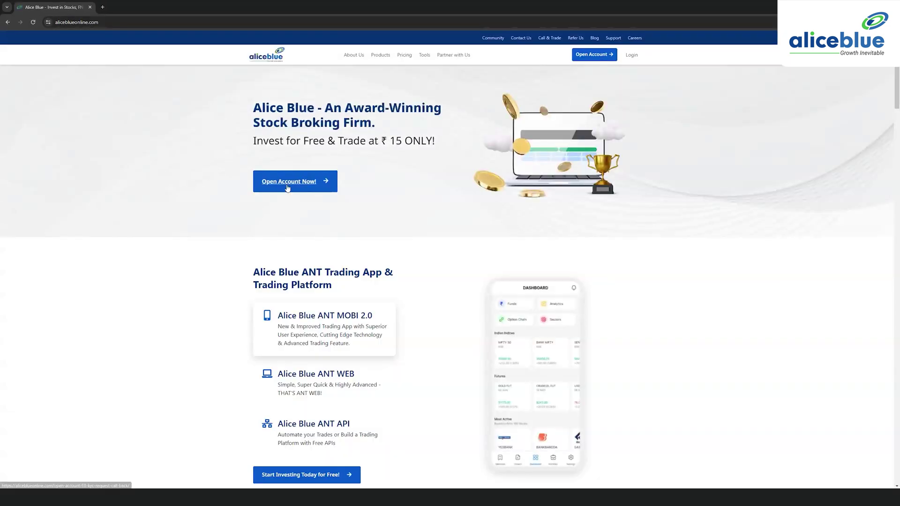
mouse_move(626, 56)
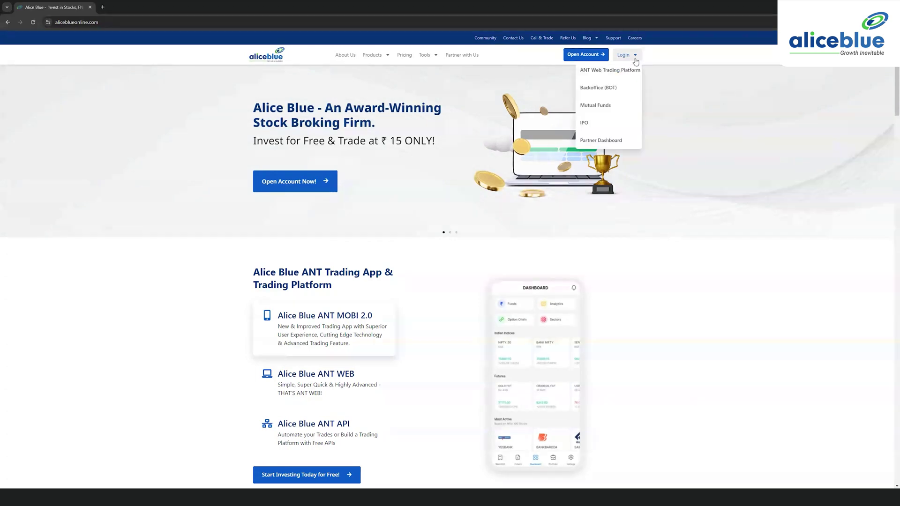
click(598, 88)
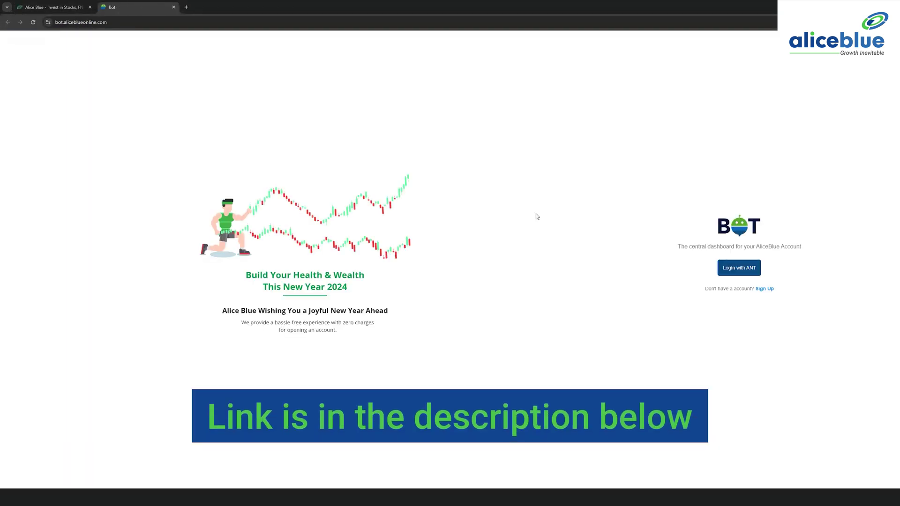
Sign in with the ANT account using the user ID, password and mobile OTP.
click(739, 267)
key(Return)
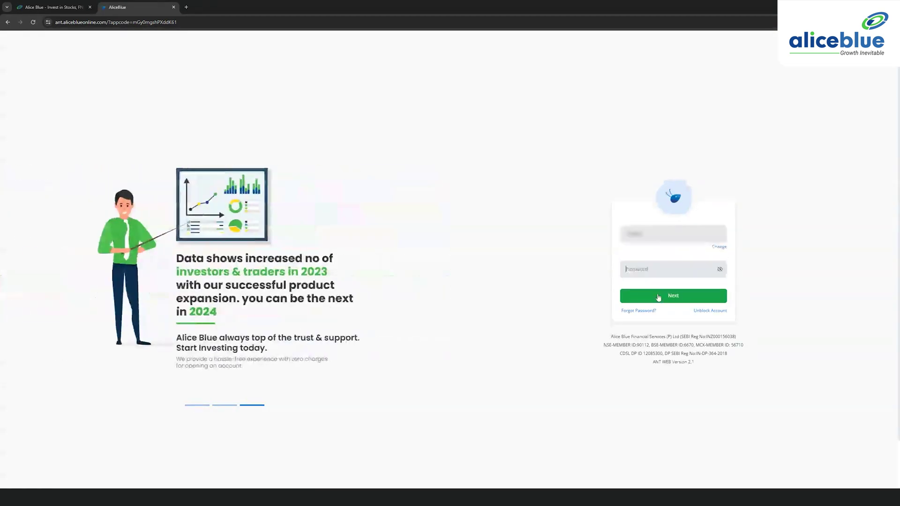
text(*************)
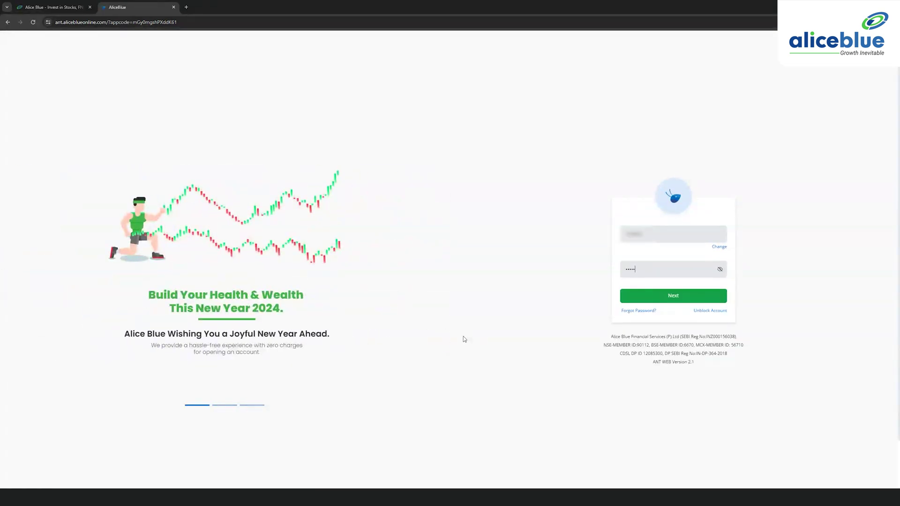
key(Return)
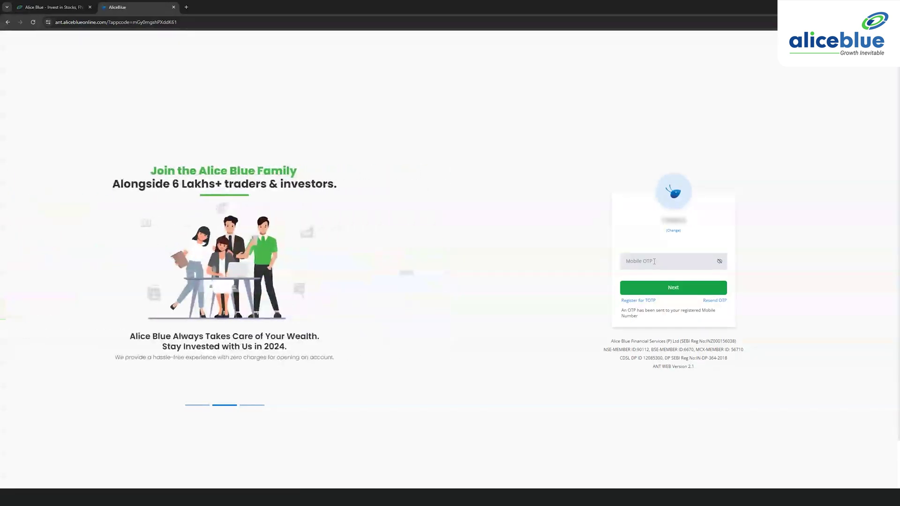
text(**)
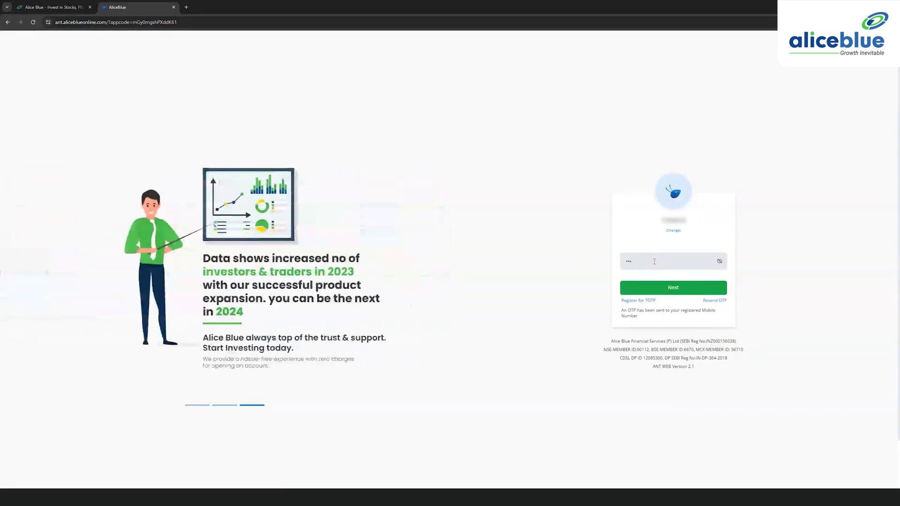
text(**)
key(Return)
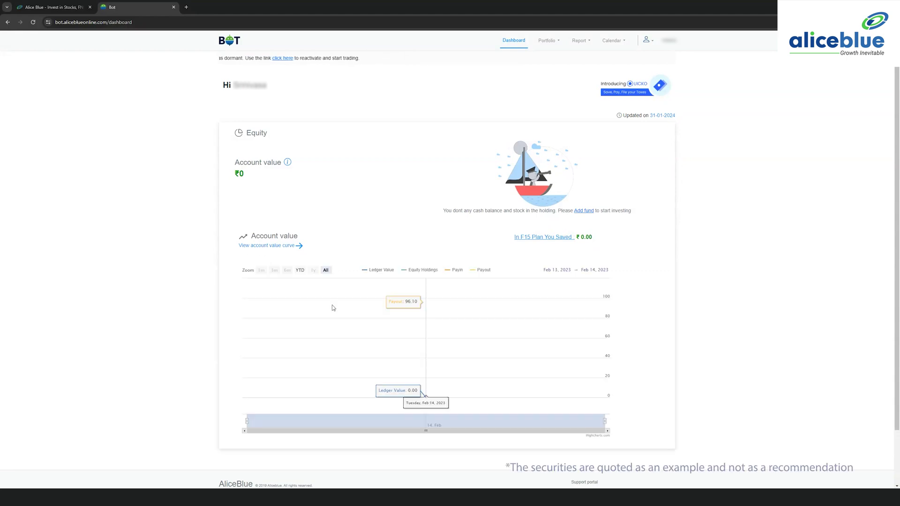
Show the account value curve and toggle the Ledger Value, Payin and Payout series off and on.
click(262, 248)
click(380, 271)
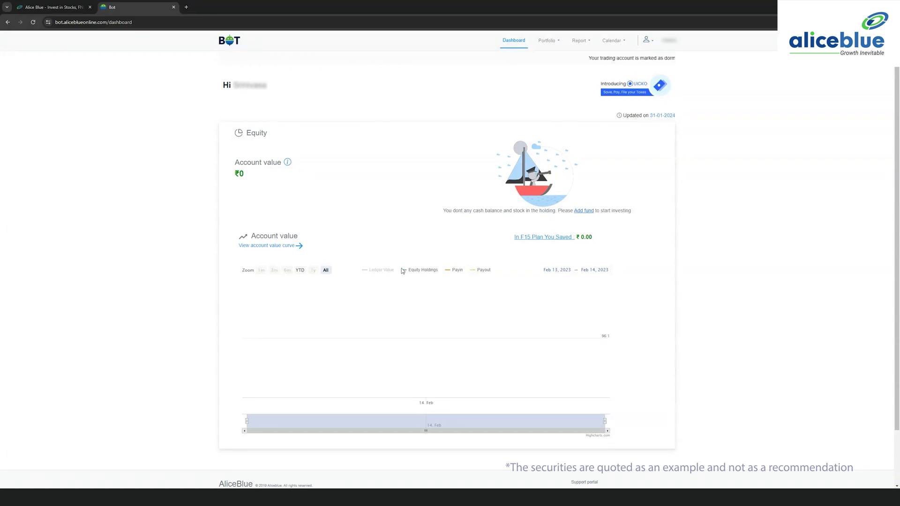
click(457, 270)
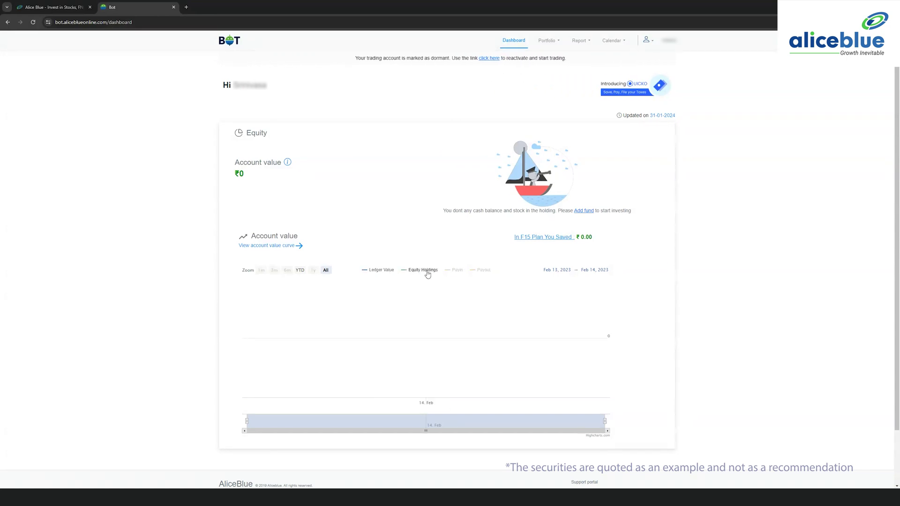
click(423, 271)
click(381, 271)
click(421, 270)
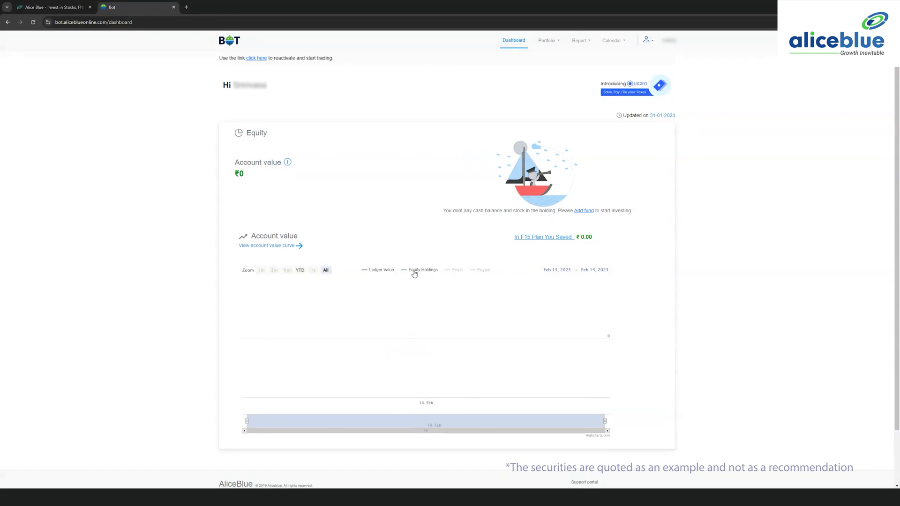
click(456, 271)
click(483, 275)
Set the chart's start and end dates to Feb 14, 2023.
click(557, 270)
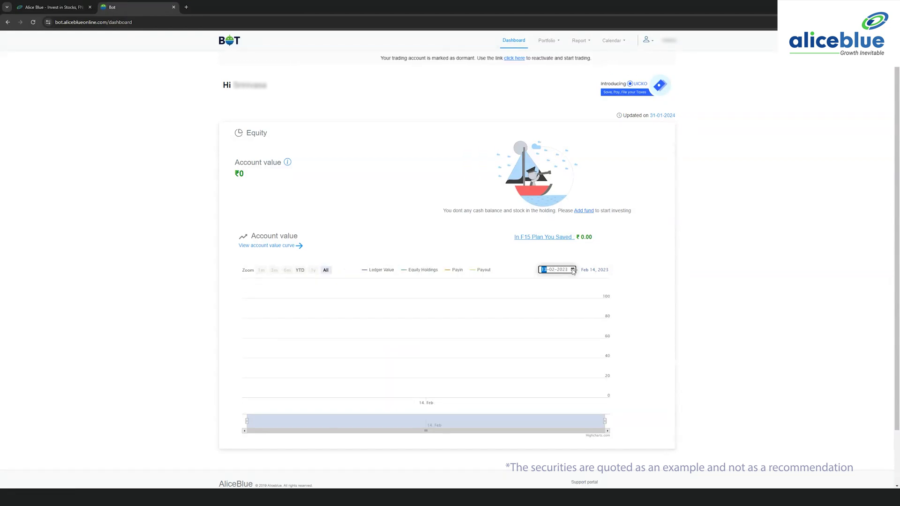
click(565, 323)
click(592, 274)
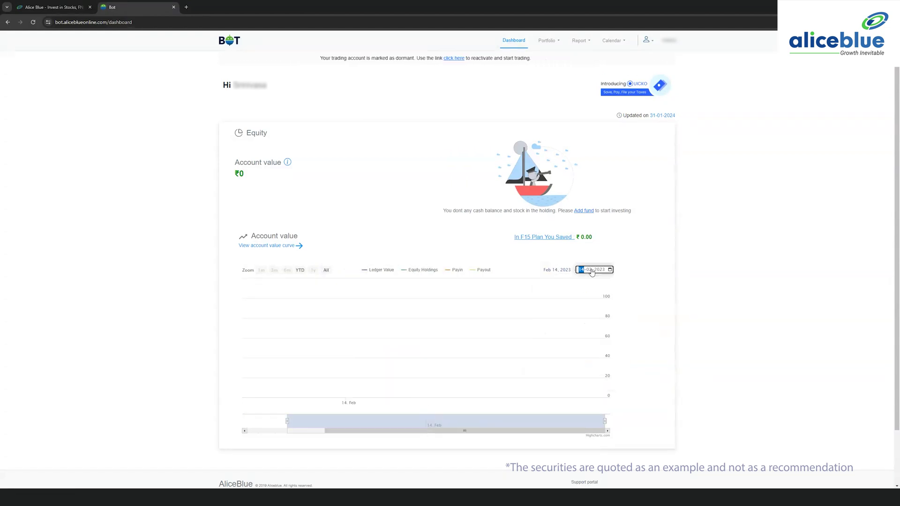
click(635, 257)
click(549, 42)
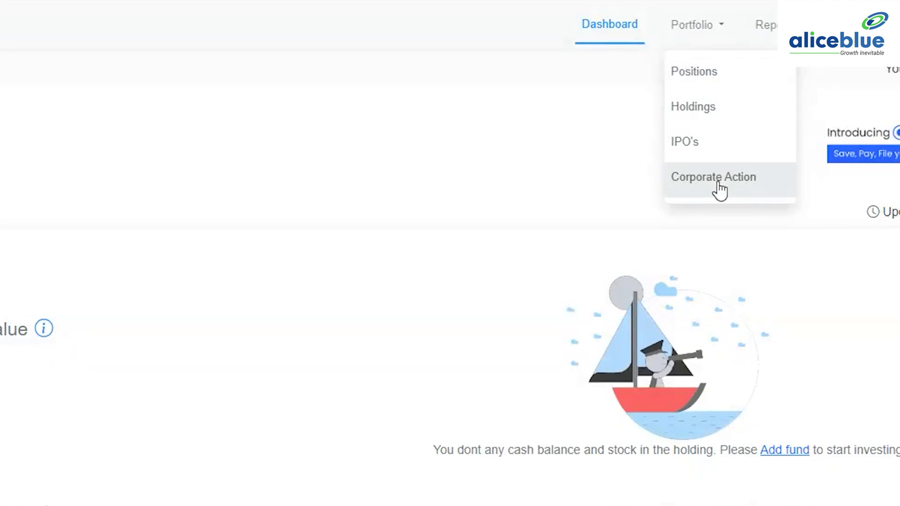
Open Portfolio > Positions and check the Segments list, leaving it unchanged.
click(718, 74)
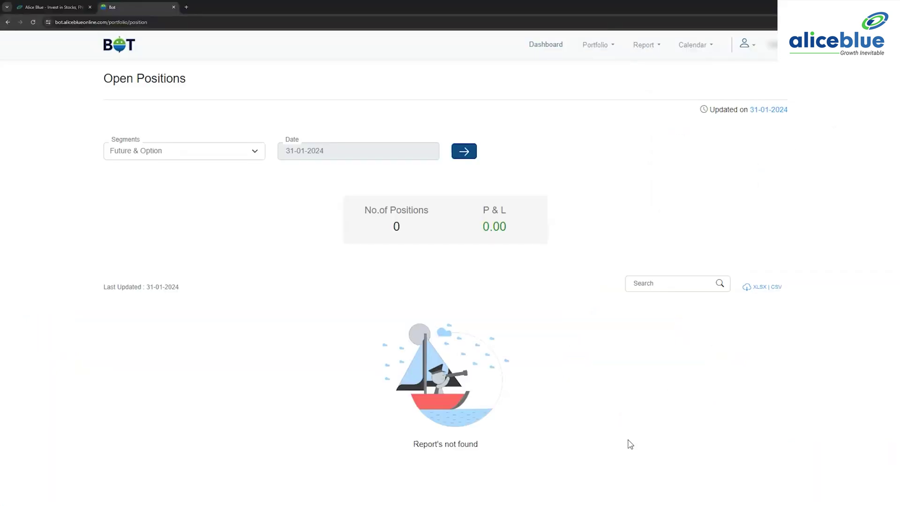
click(208, 158)
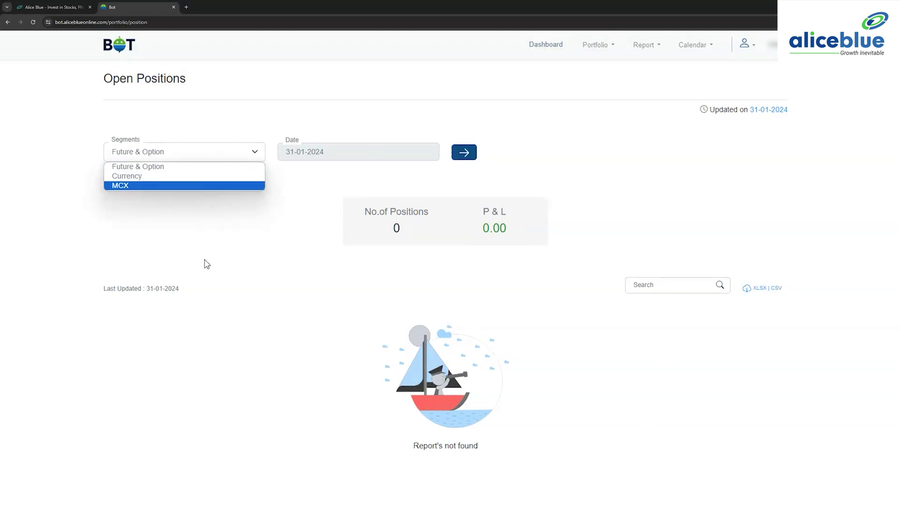
click(229, 373)
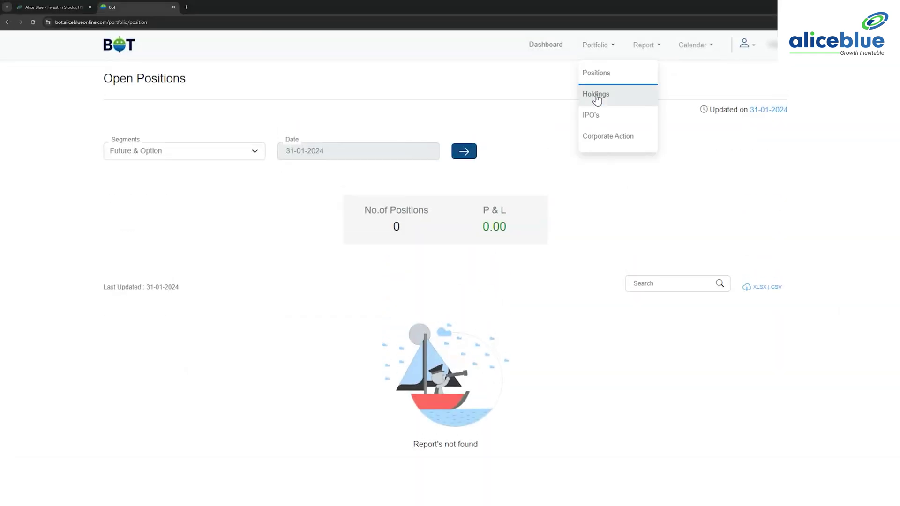
Open Holdings, return to Account Overview, and re-add the Equity and Mutual Fund filters.
click(596, 97)
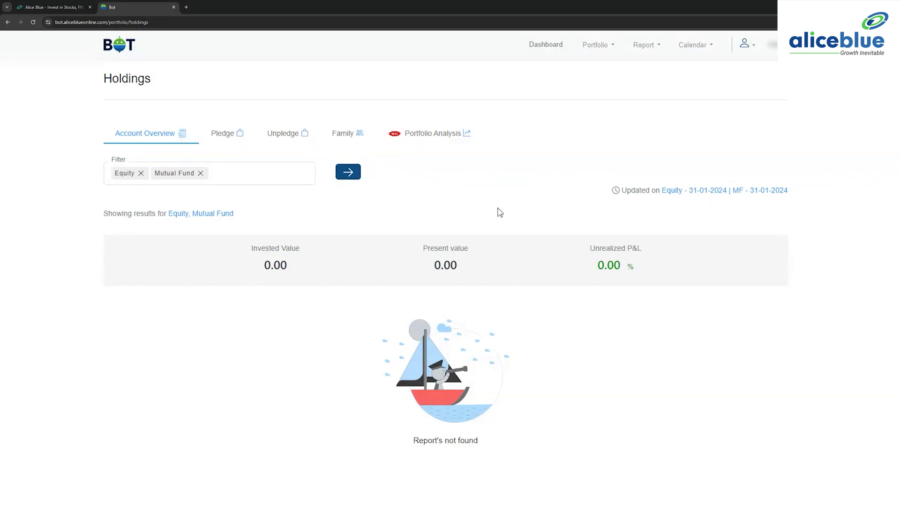
scroll(338, 270, down, 1)
scroll(337, 271, up, 1)
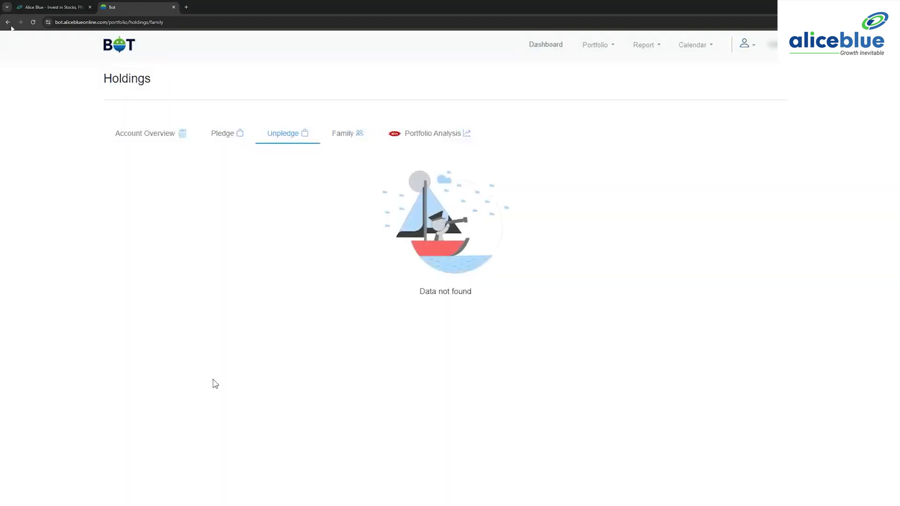
click(147, 135)
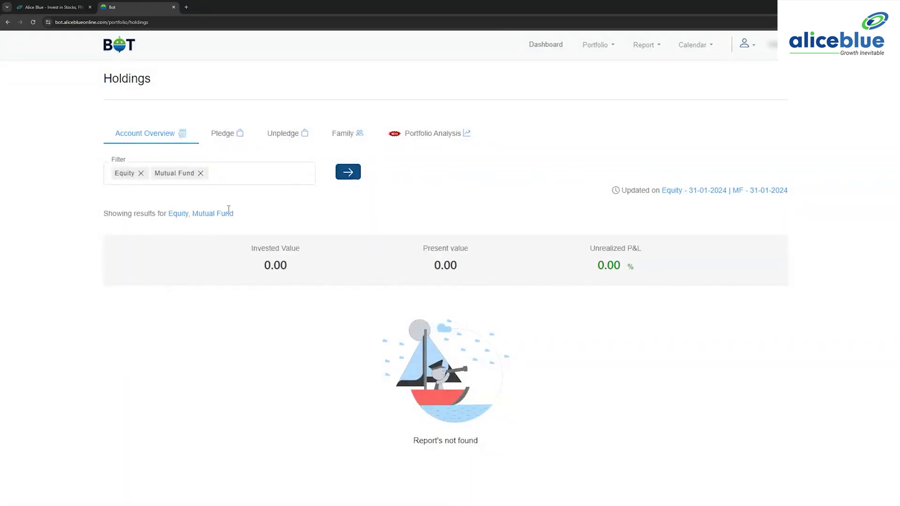
click(201, 174)
click(141, 173)
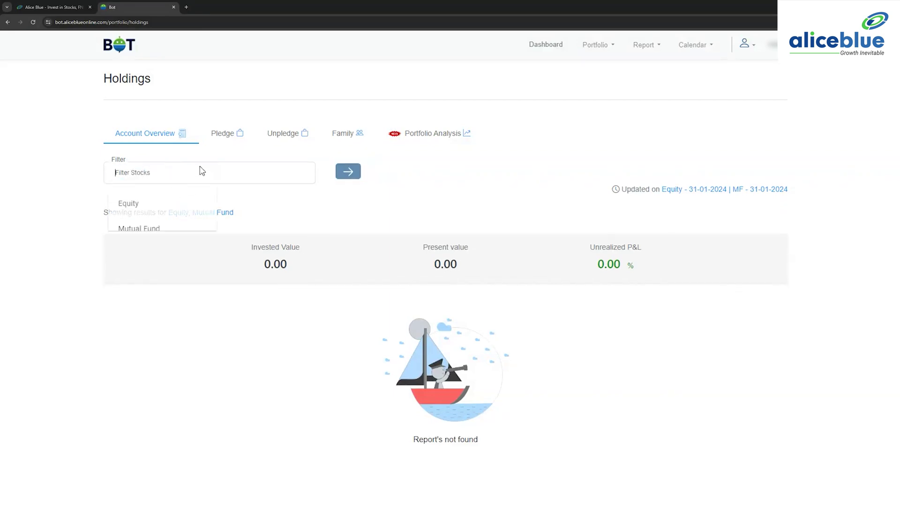
click(182, 205)
click(281, 215)
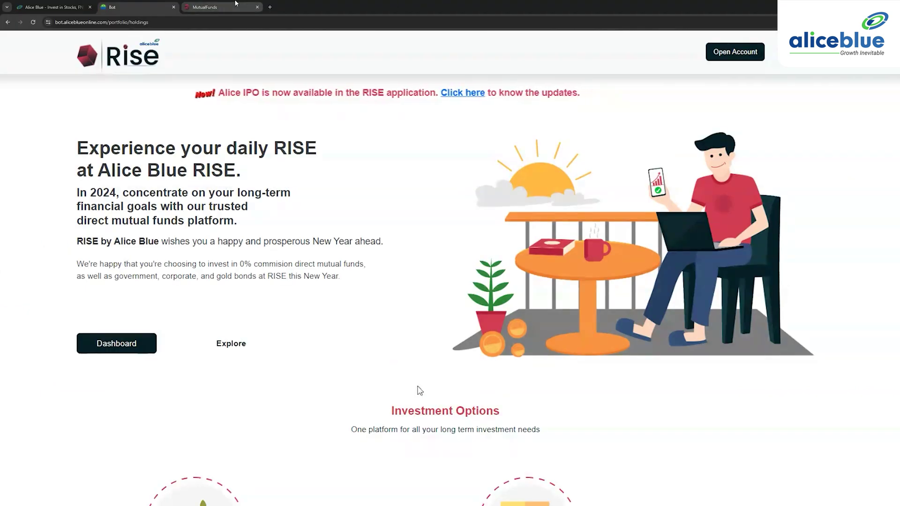
scroll(416, 390, down, 4)
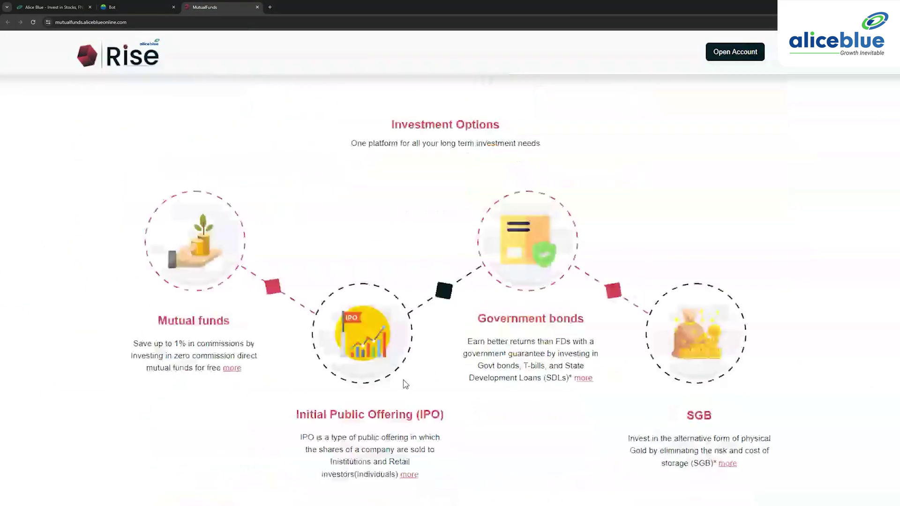
scroll(403, 383, up, 4)
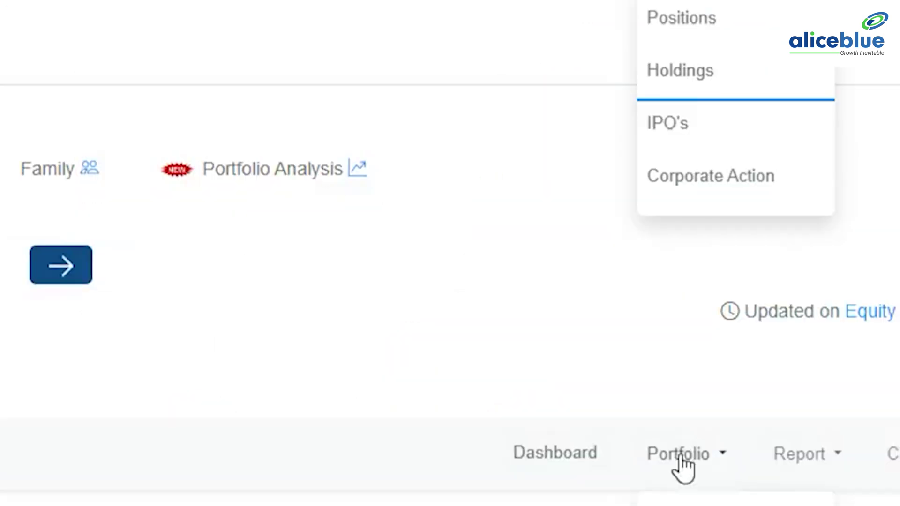
Open Corporate Action and browse the OFS, Takeover and My Orders categories.
click(710, 176)
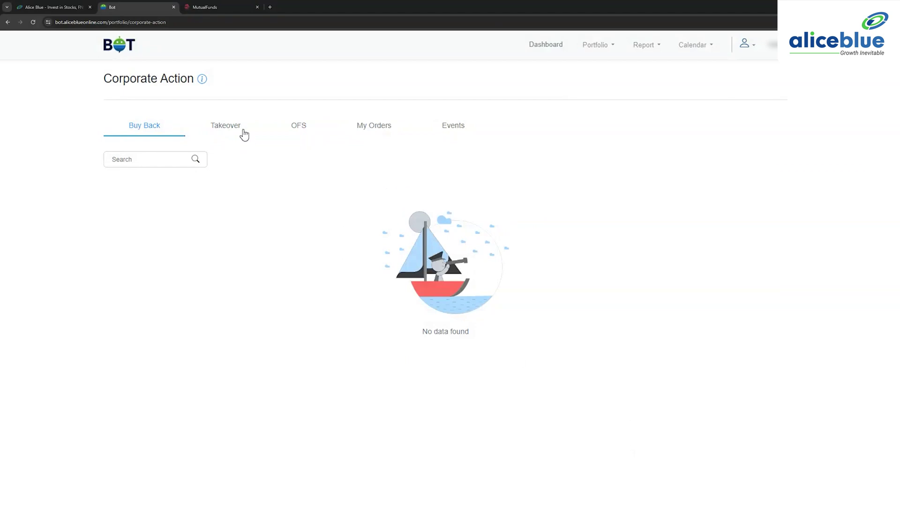
click(311, 137)
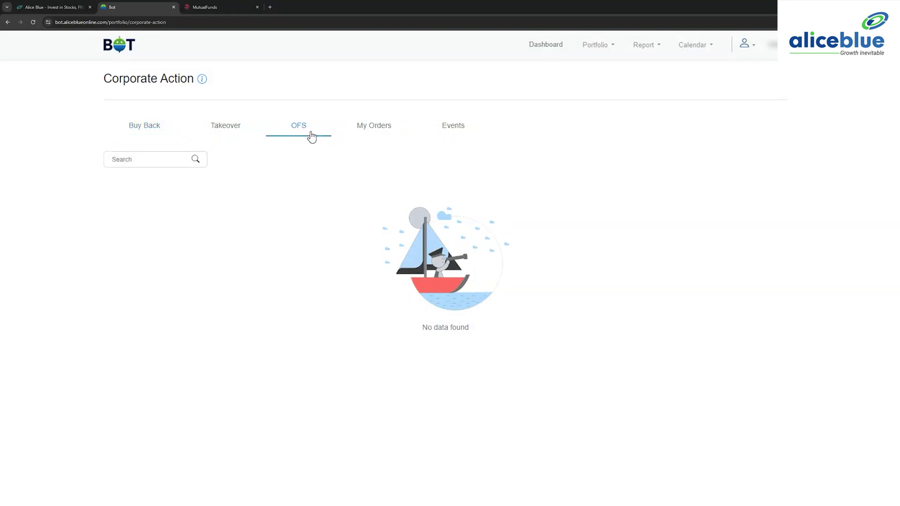
click(245, 135)
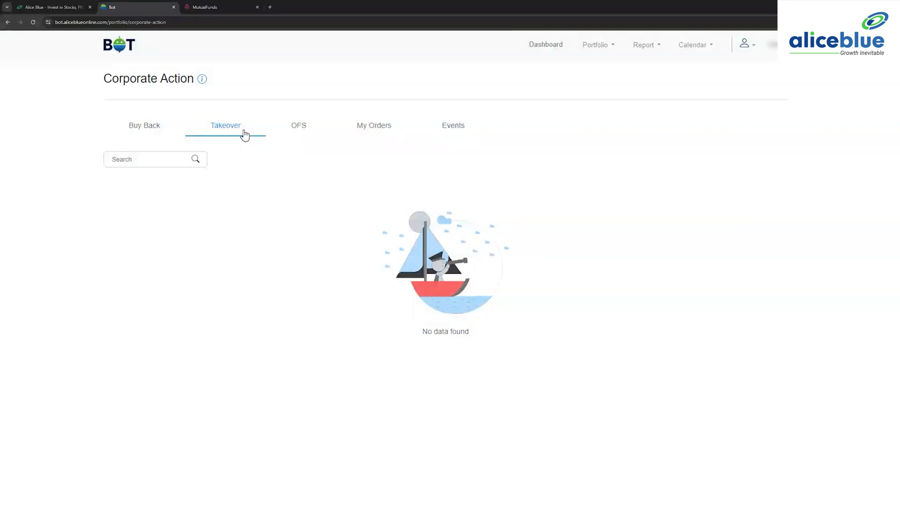
click(405, 137)
Under Events, view Bonus and Board Meetings and check the event period choices.
click(457, 125)
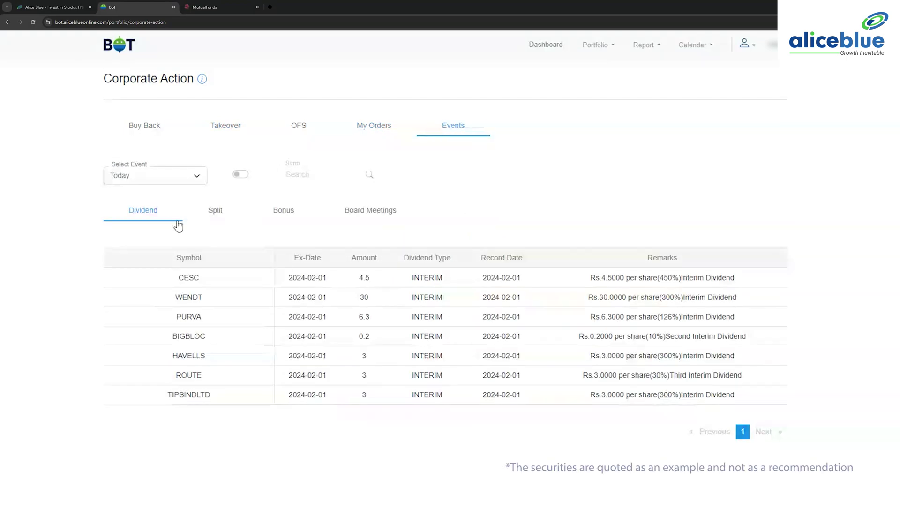
click(314, 217)
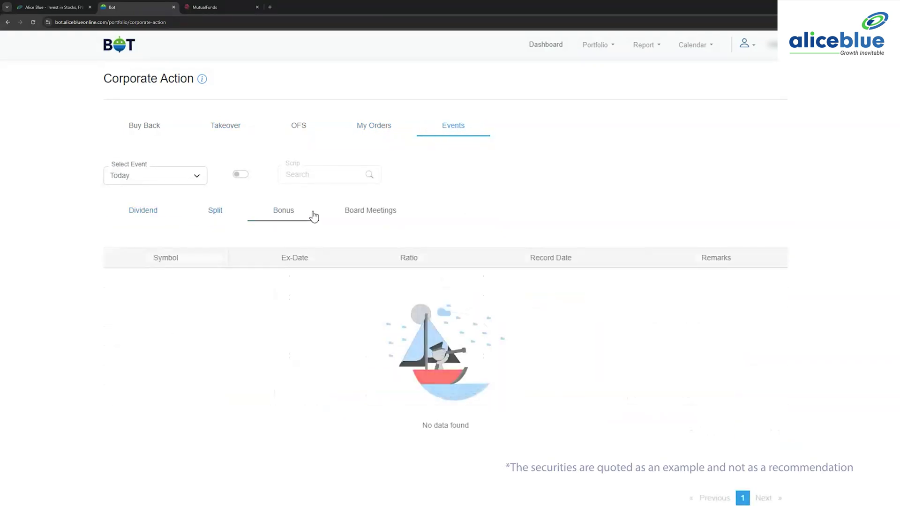
click(371, 215)
click(177, 182)
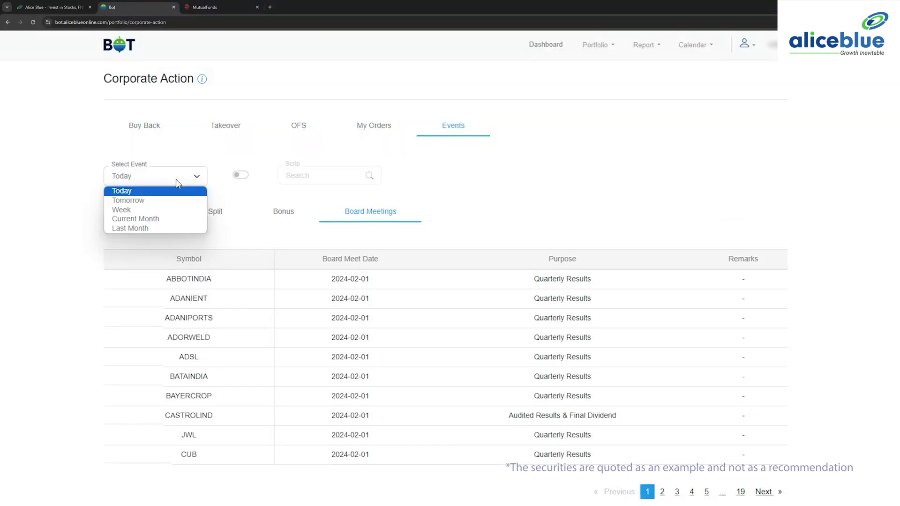
click(645, 46)
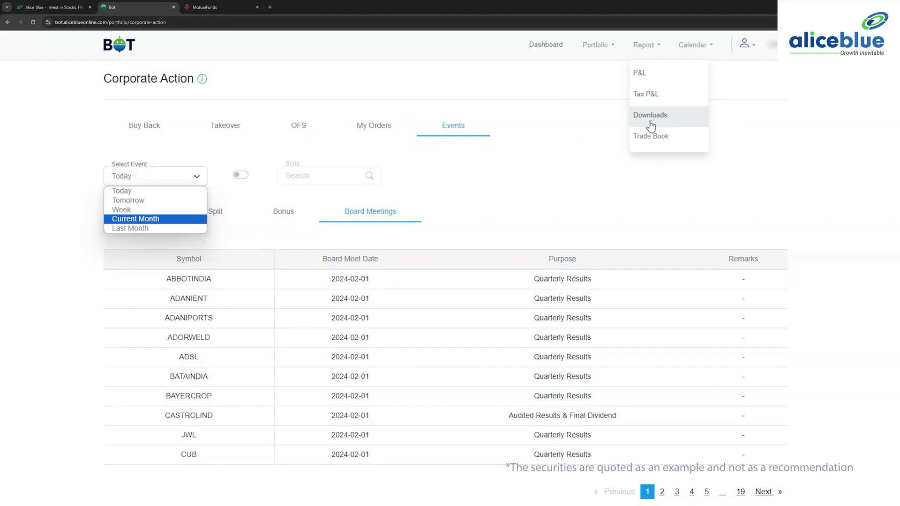
Filter the P&L report to Futures & Options with Realised P&L and refresh it.
click(648, 73)
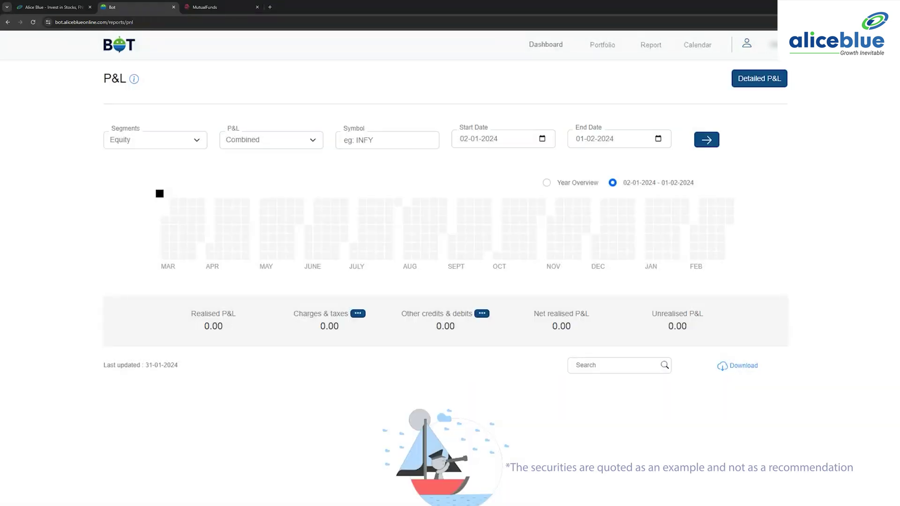
click(155, 144)
click(169, 164)
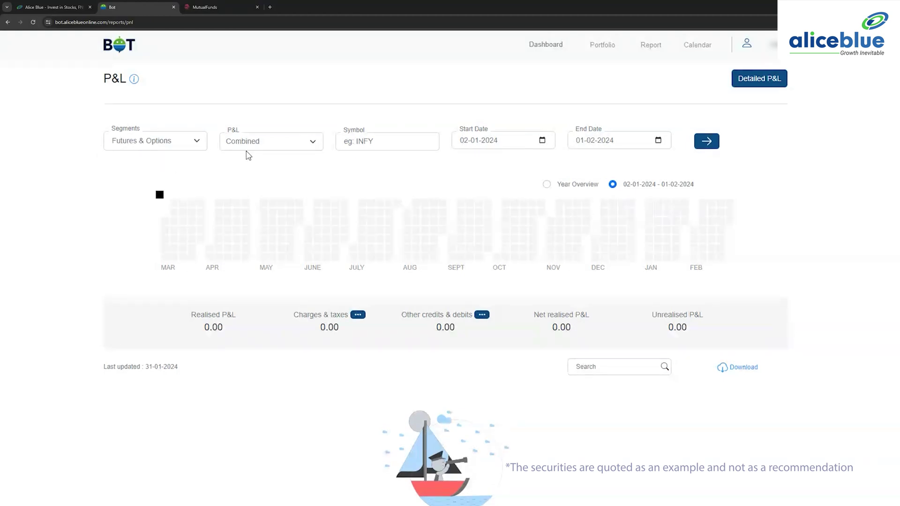
click(249, 145)
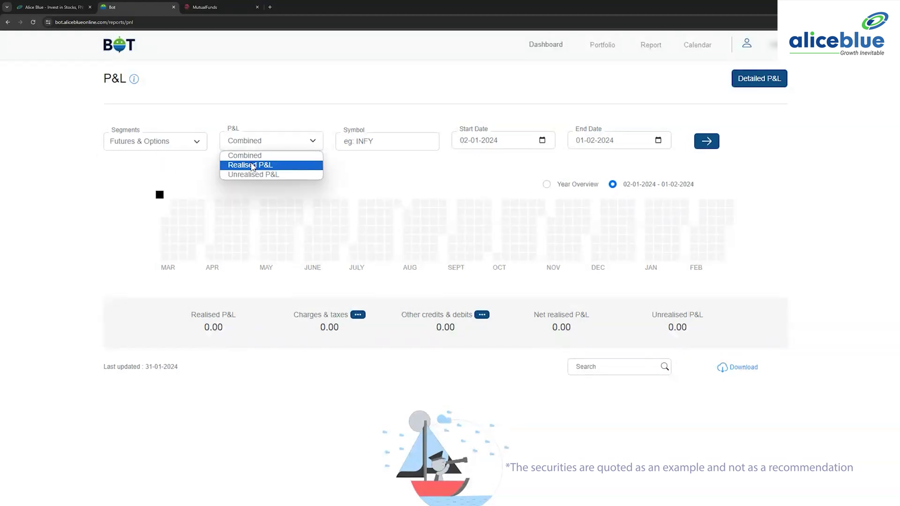
click(251, 167)
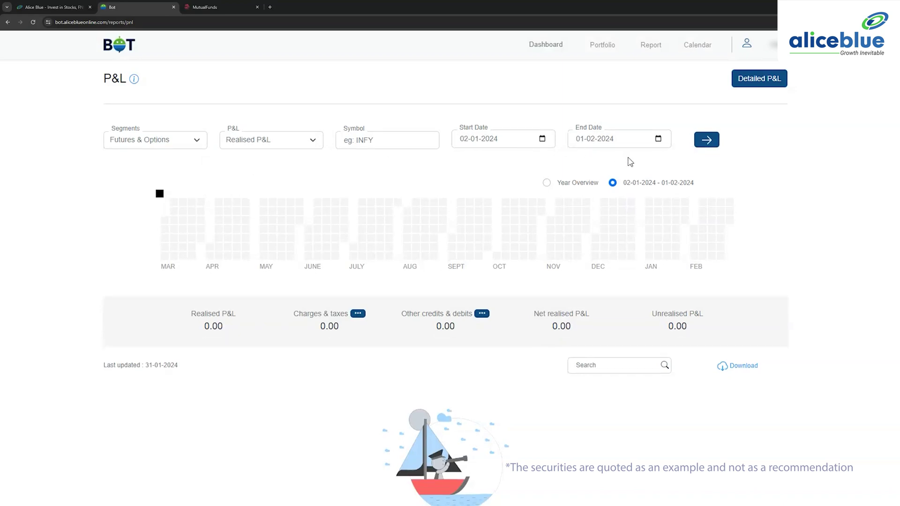
click(707, 143)
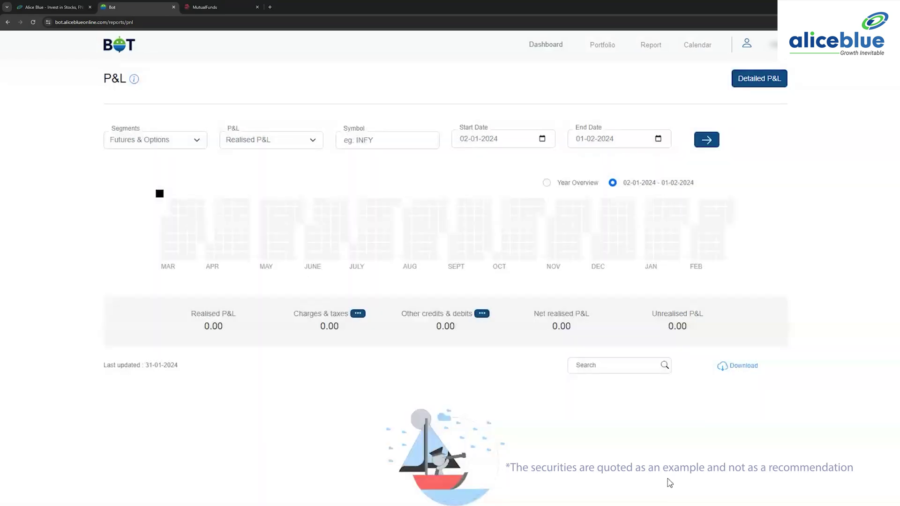
Switch the P&L report to the Year Overview.
click(547, 184)
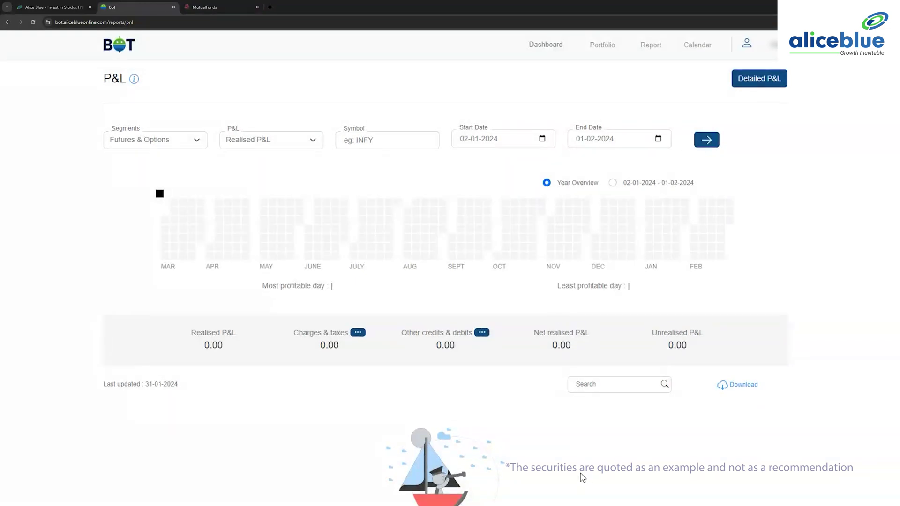
drag(265, 287, 331, 287)
click(303, 306)
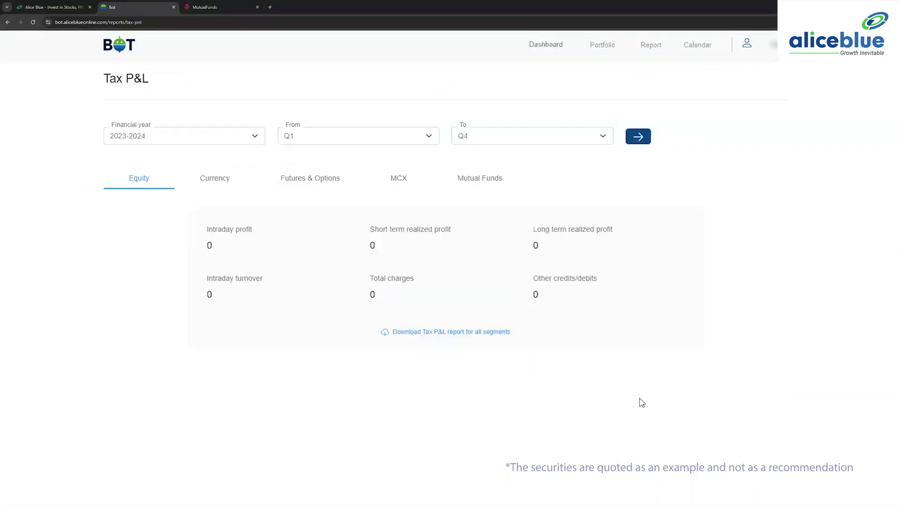
Check the Tax P&L starting-quarter list, then the Downloads category and statement-type lists.
click(178, 137)
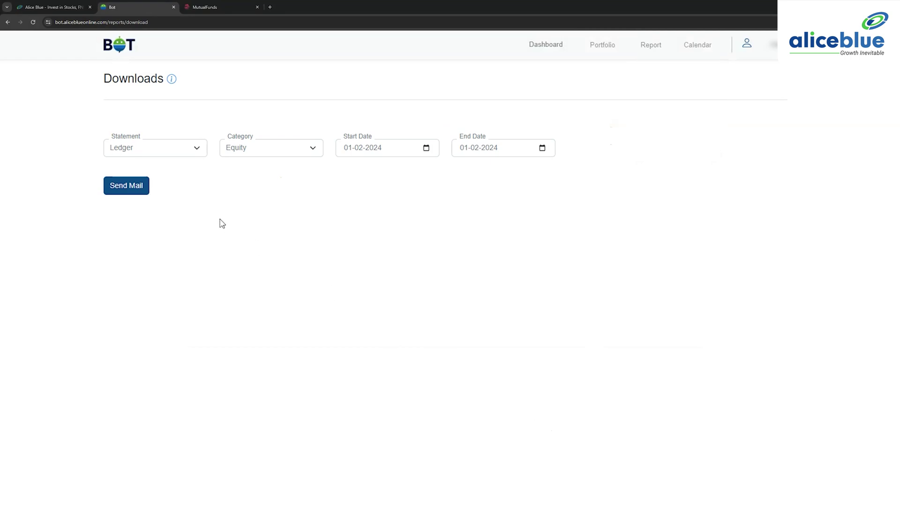
click(253, 153)
click(199, 148)
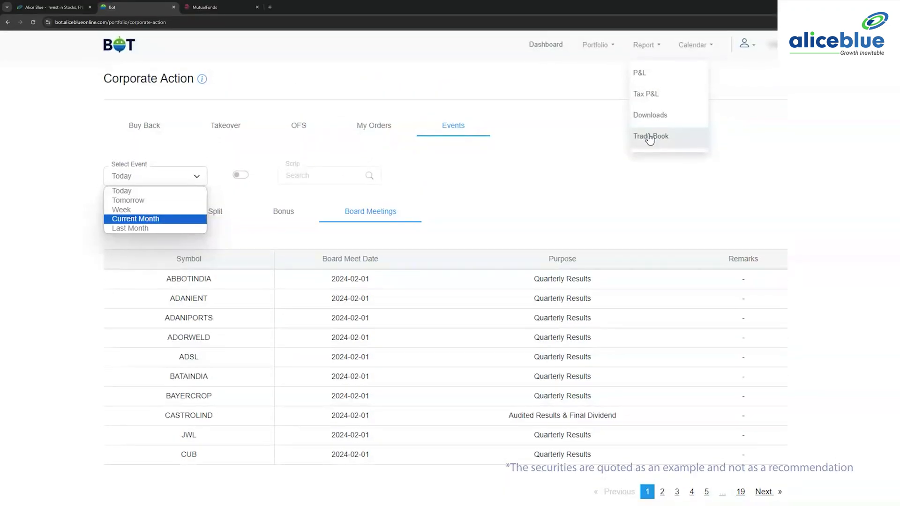
click(651, 138)
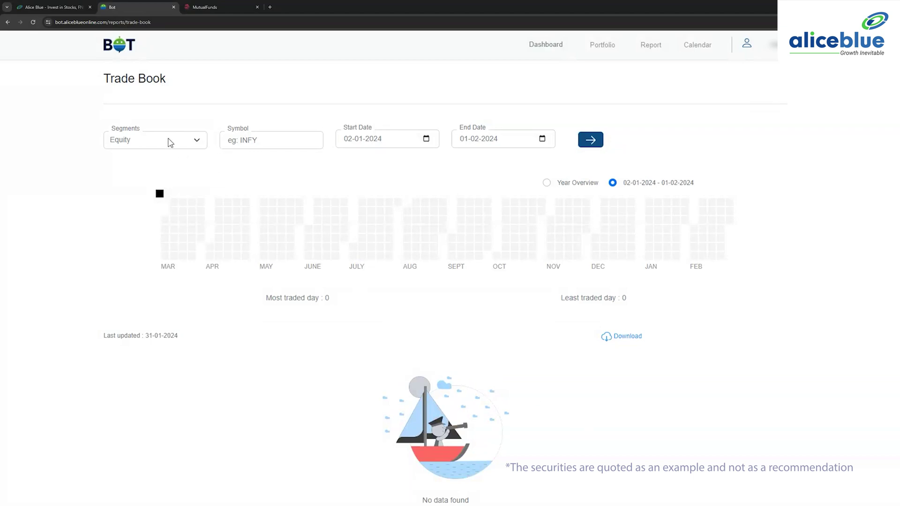
Switch Segments to Futures & Options and back to Equity, then enter symbol HDB.
click(169, 143)
click(172, 166)
click(165, 140)
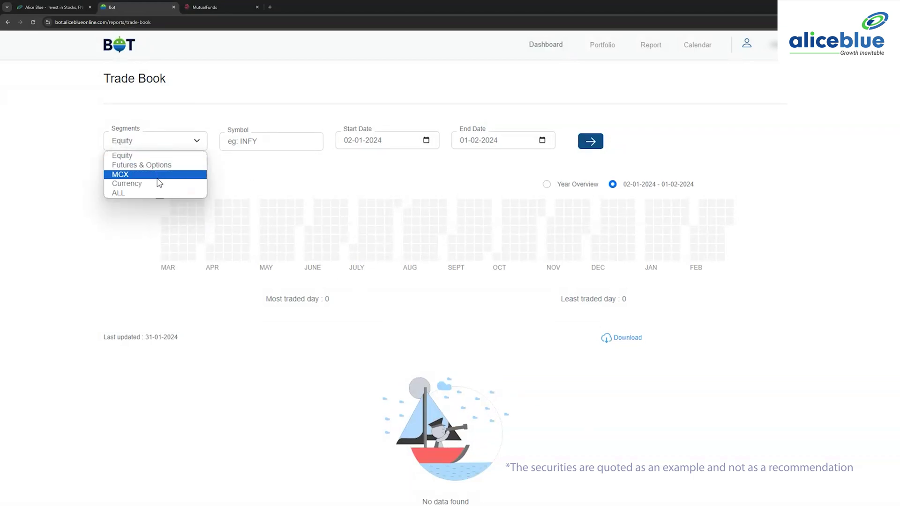
click(162, 179)
click(297, 143)
text(HDB)
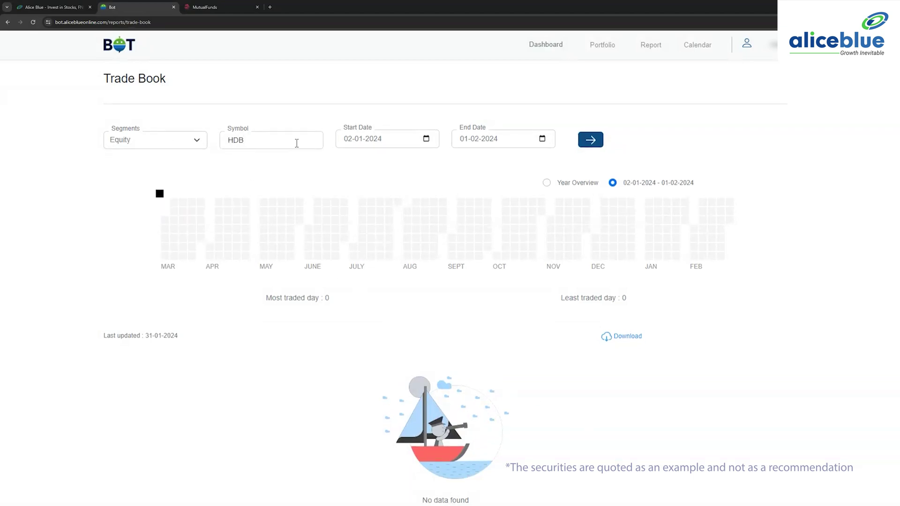
Change the trade book start date to 01-01-2024 and apply the range.
click(425, 138)
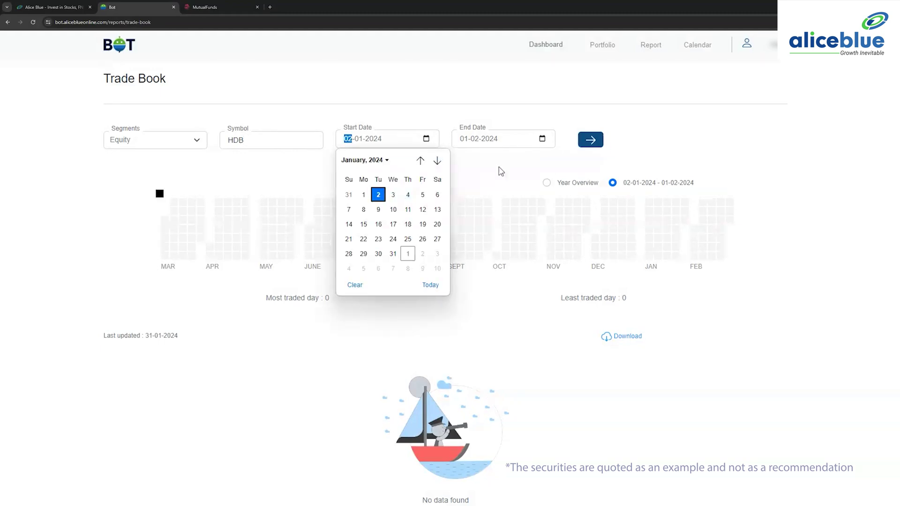
click(541, 139)
click(425, 138)
click(376, 195)
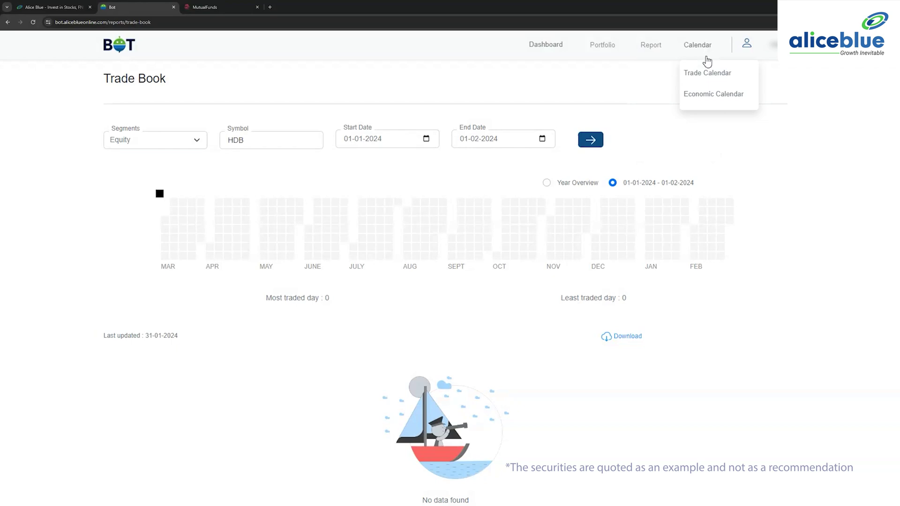
View the Trade Calendar, then the Economic Calendar of upcoming Indian events.
click(708, 72)
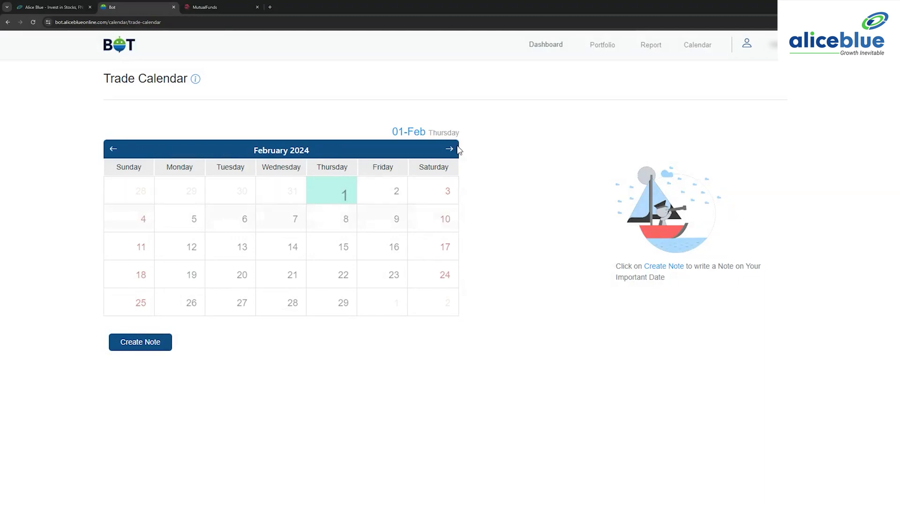
mouse_move(698, 45)
click(698, 96)
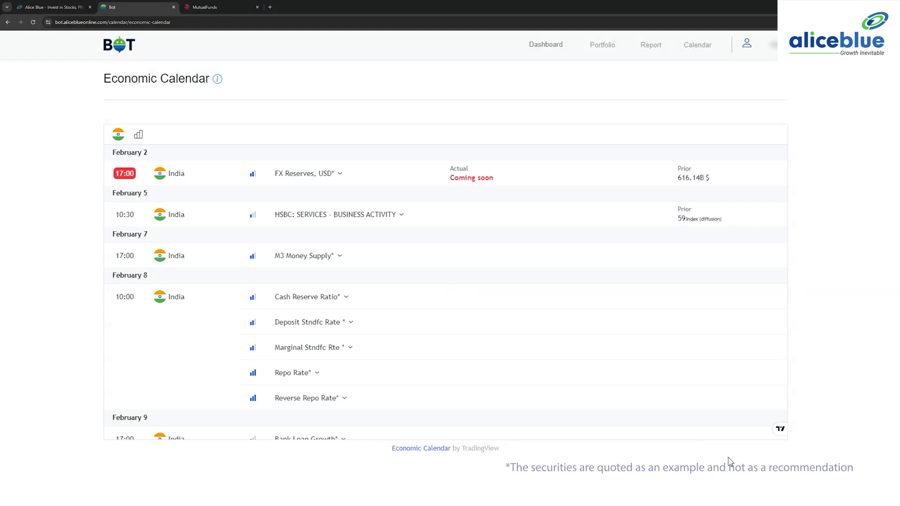
scroll(370, 328, down, 2)
scroll(370, 328, down, 4)
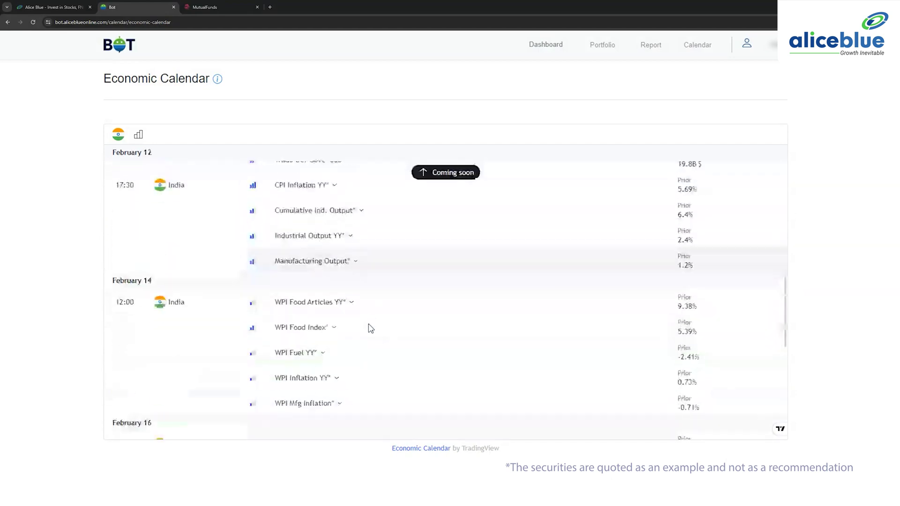
scroll(370, 328, down, 3)
scroll(370, 327, up, 2)
scroll(370, 328, up, 2)
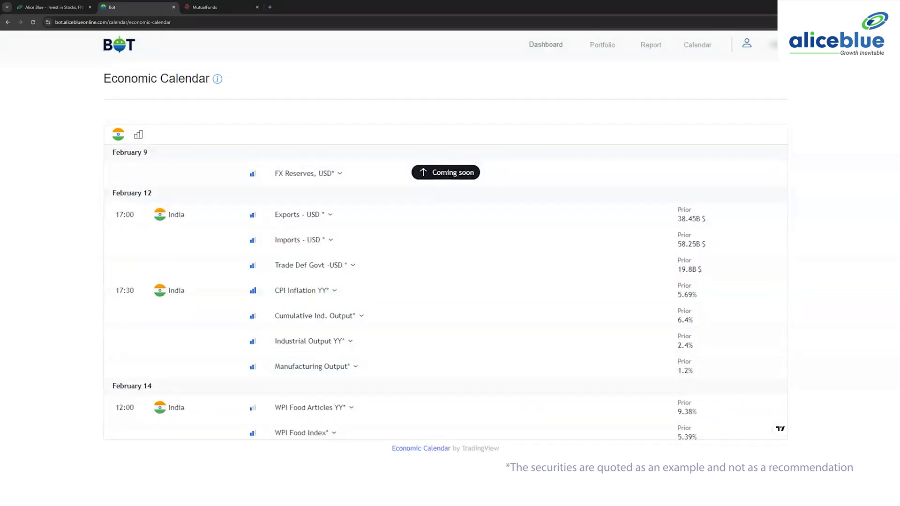
click(774, 44)
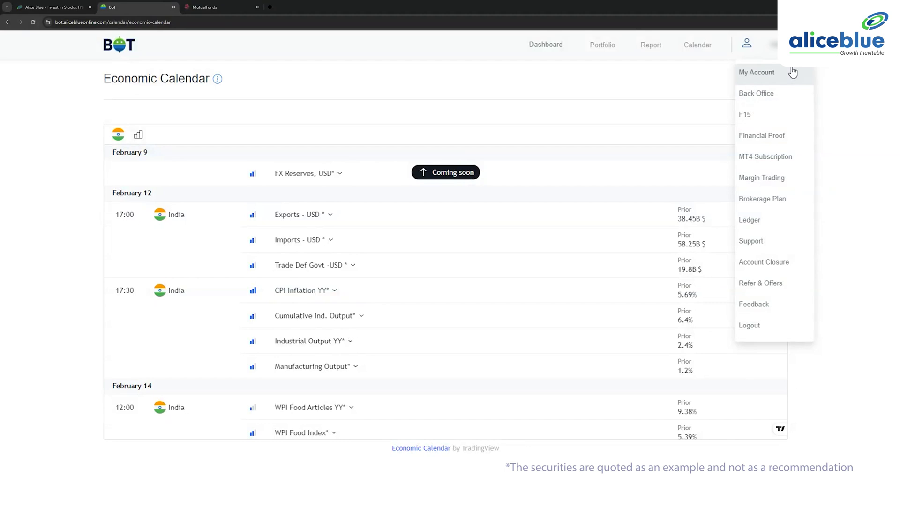
Review the nominee, bank, demat and trading segment details under My Account.
click(757, 72)
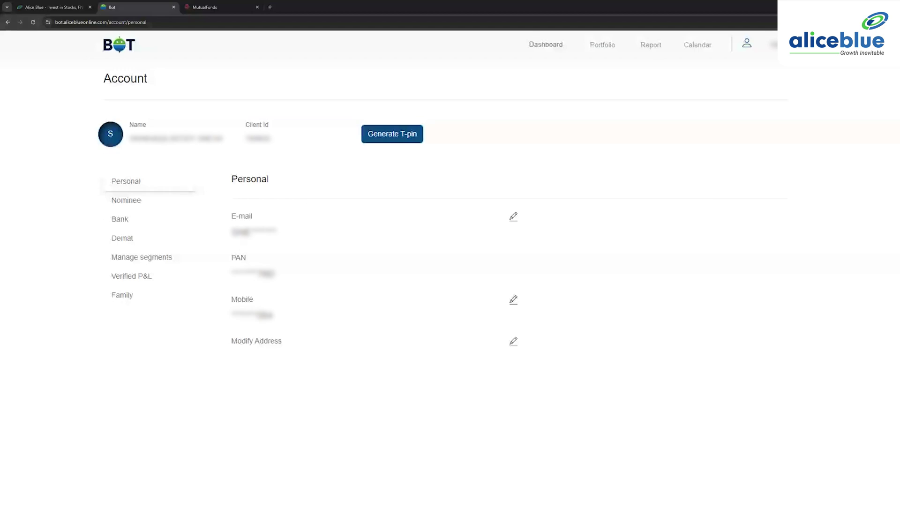
click(126, 199)
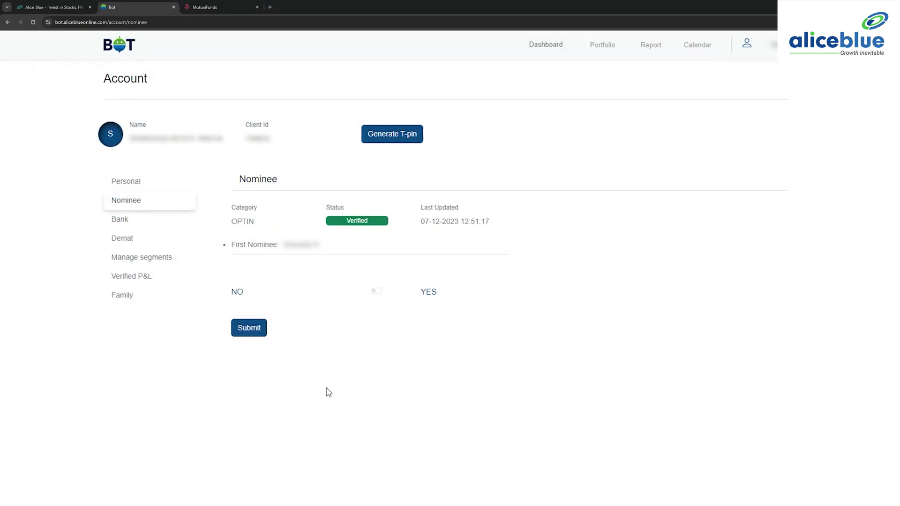
click(130, 221)
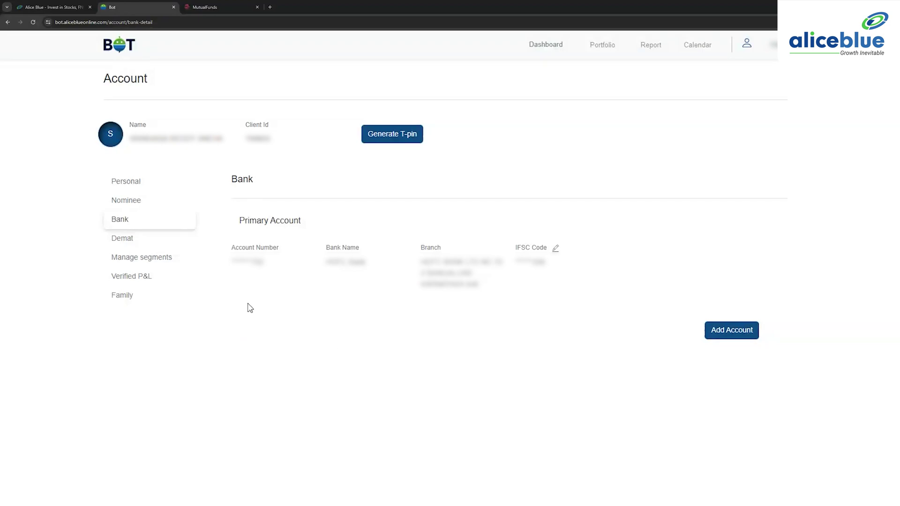
click(145, 239)
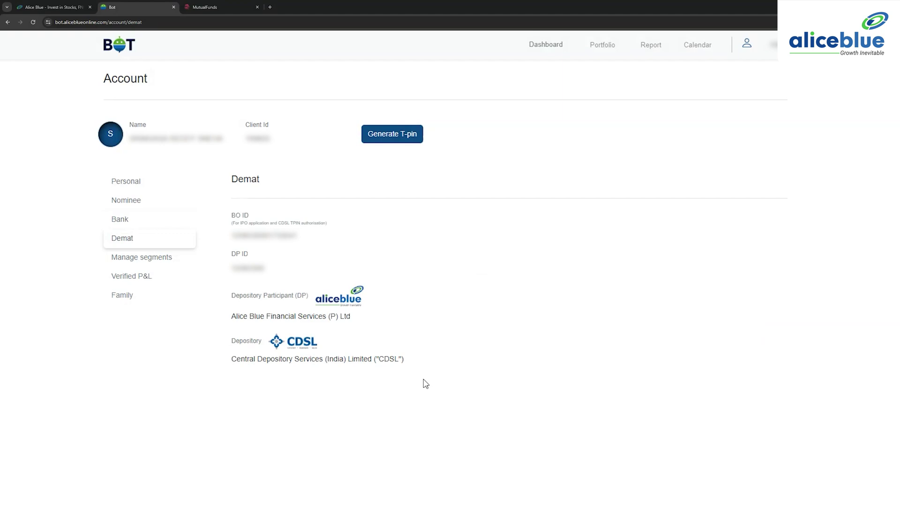
click(171, 258)
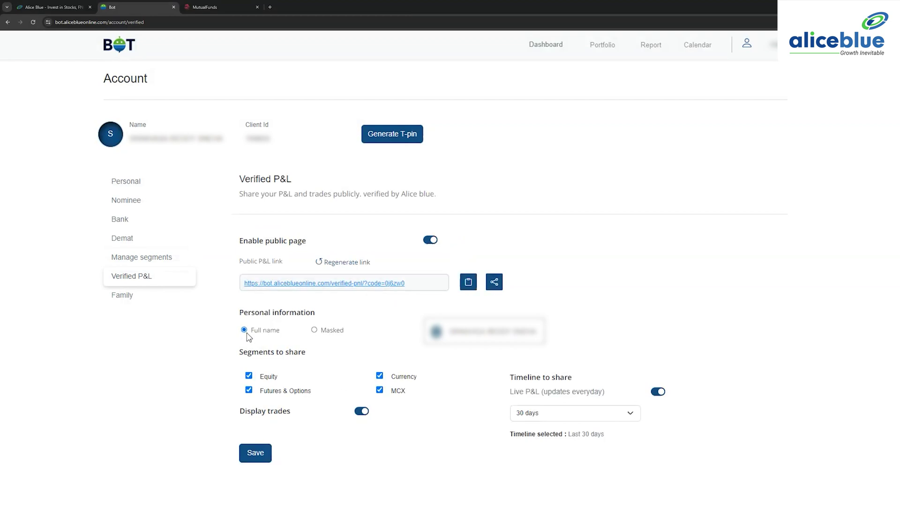
Mask the name on the public P&L, keep the 30-day timeline, view sharing options, then open Family.
click(314, 331)
click(573, 417)
click(573, 427)
click(494, 282)
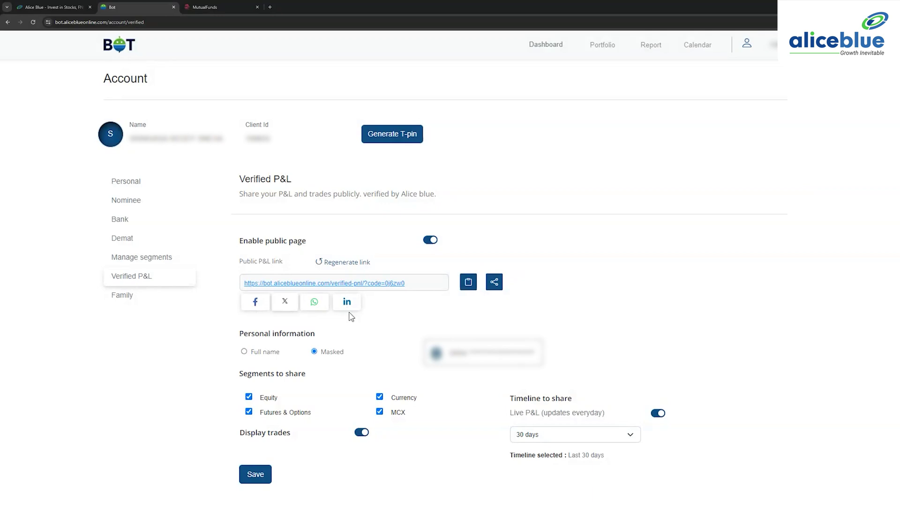
click(122, 294)
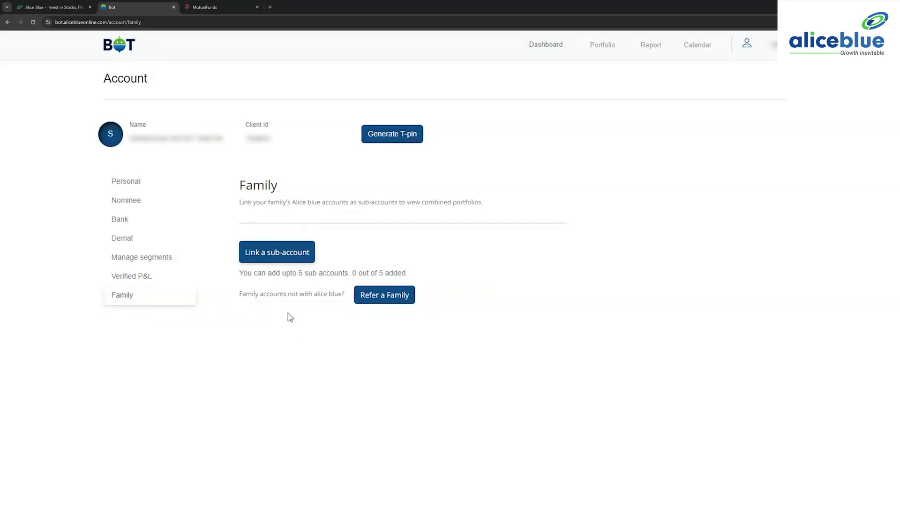
Open and cancel the family sub-account link form, then view the F15 Brokerage Plan.
click(288, 261)
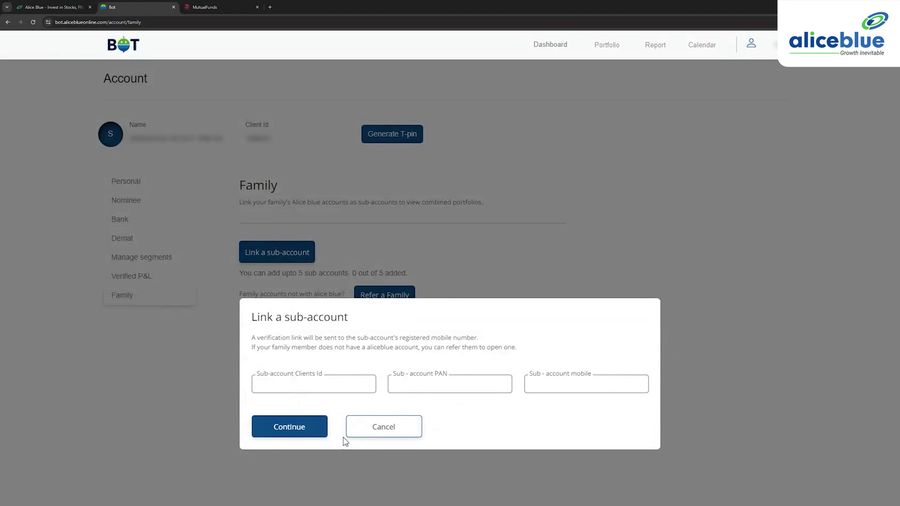
click(406, 432)
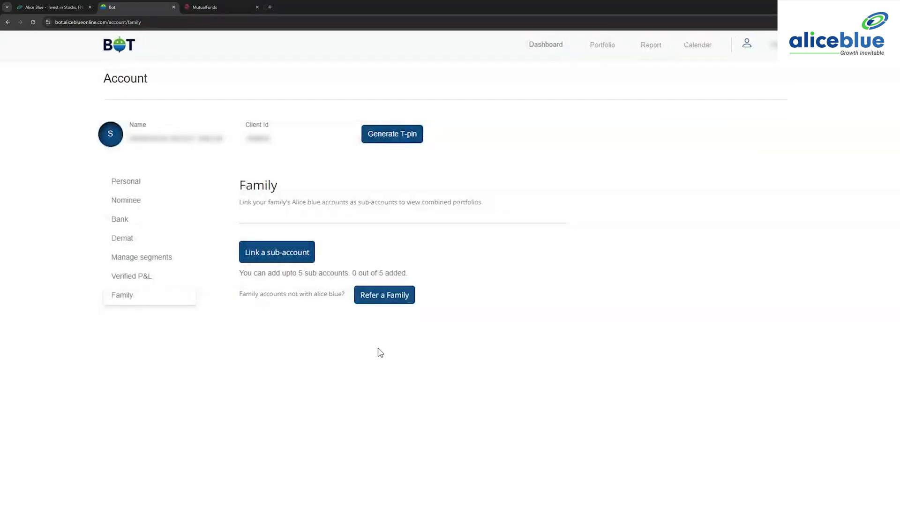
click(769, 201)
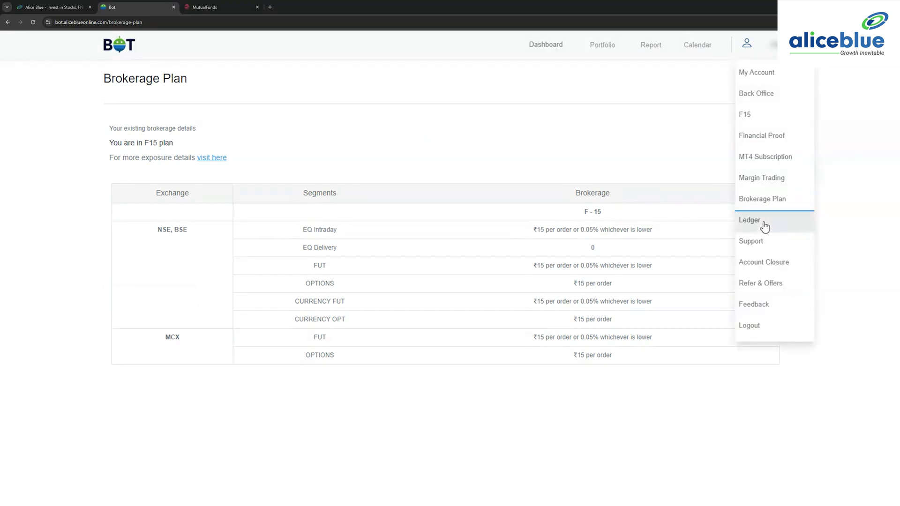
View the empty Ledger, then open the MT4 Subscription page.
click(764, 227)
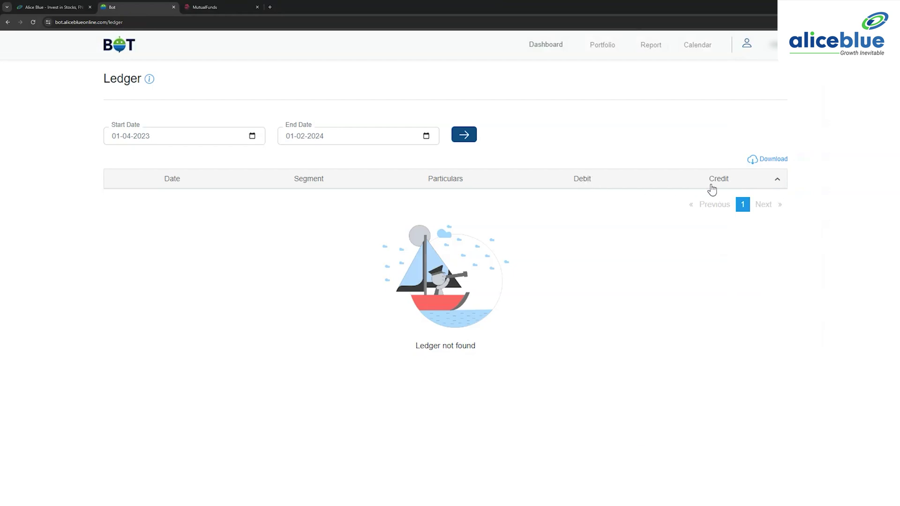
mouse_move(747, 43)
click(740, 159)
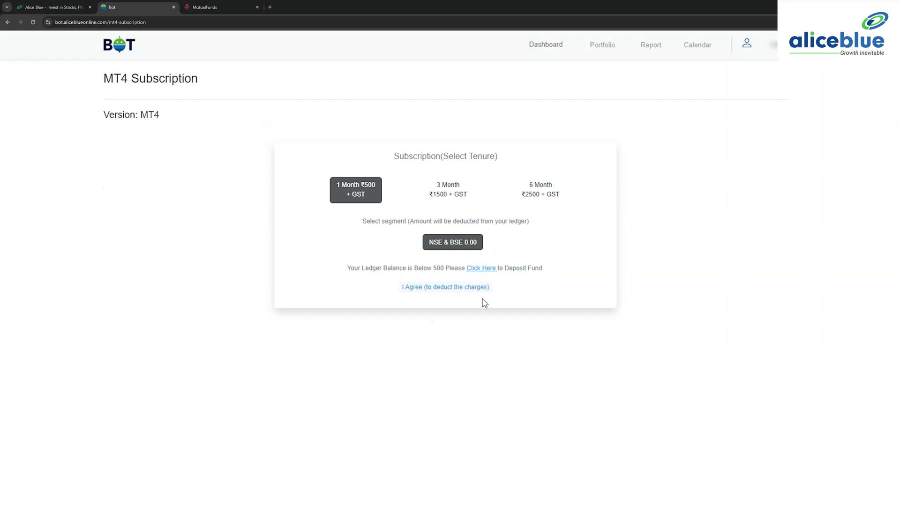
Compare the 3, 6 and 1 month MT4 tenures and agree to the 1-month charge deduction.
click(462, 203)
click(545, 202)
click(360, 197)
click(464, 290)
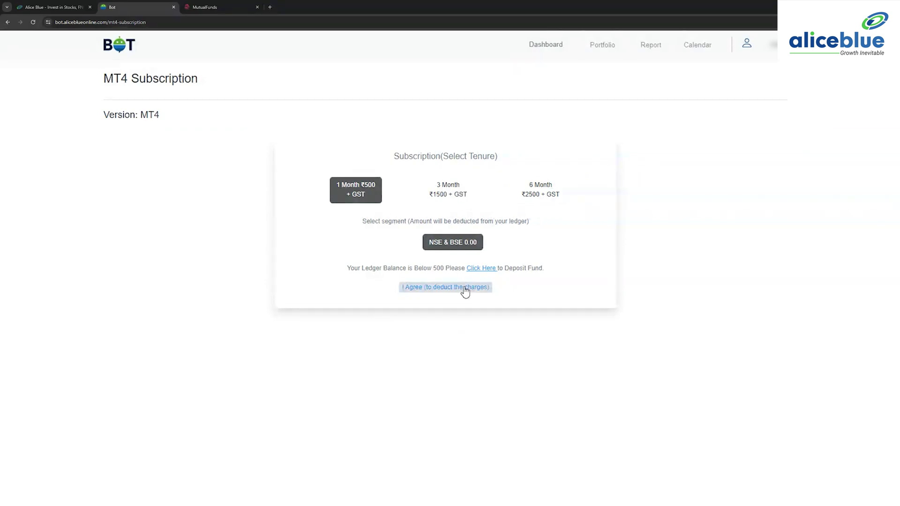
Acknowledge the Margin Trading Facility terms, then go to the F15 savings page.
click(767, 177)
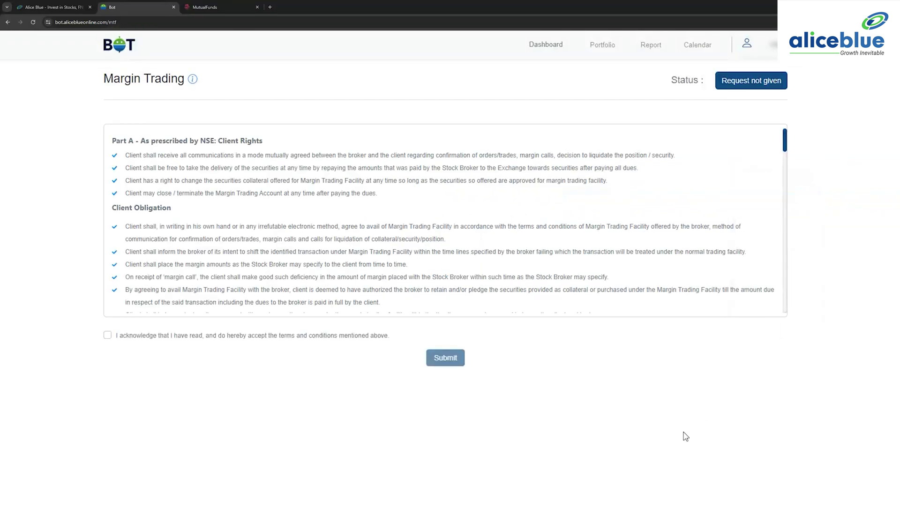
scroll(263, 278, down, 5)
scroll(264, 278, down, 5)
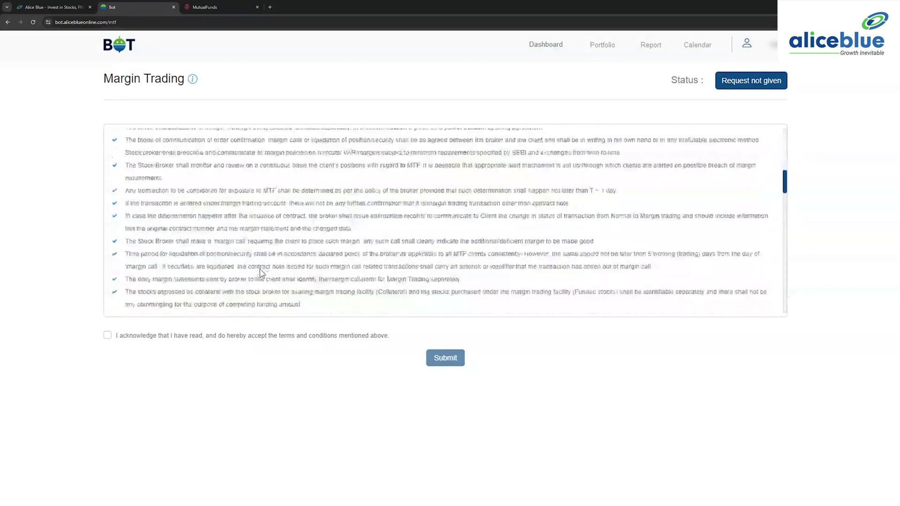
scroll(263, 278, down, 5)
scroll(264, 277, down, 5)
click(108, 335)
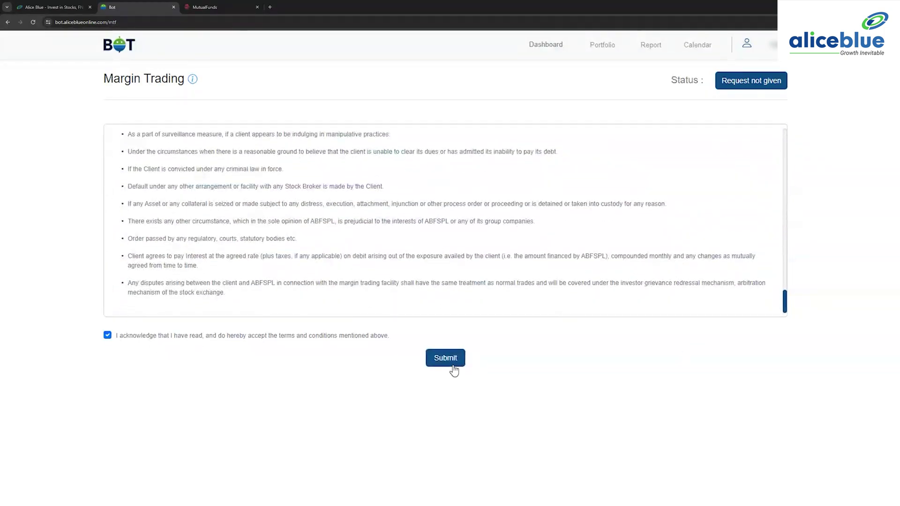
click(774, 117)
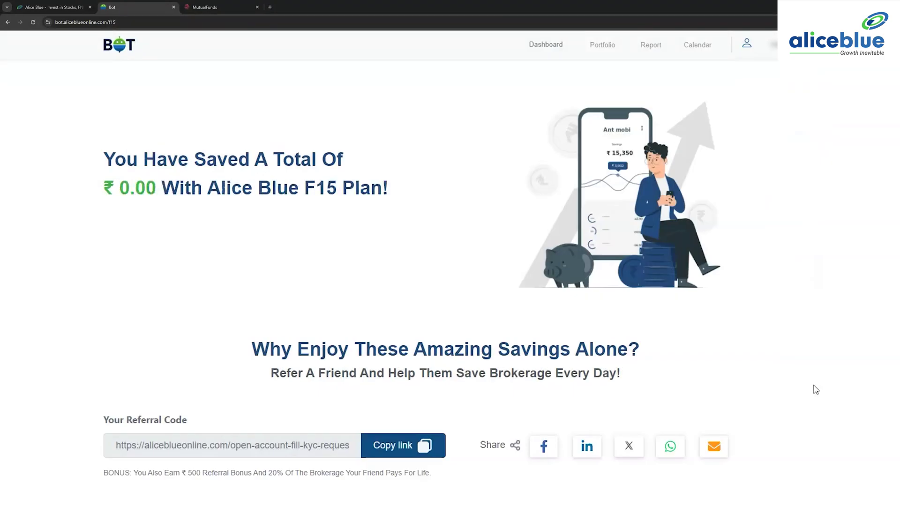
scroll(815, 394, down, 2)
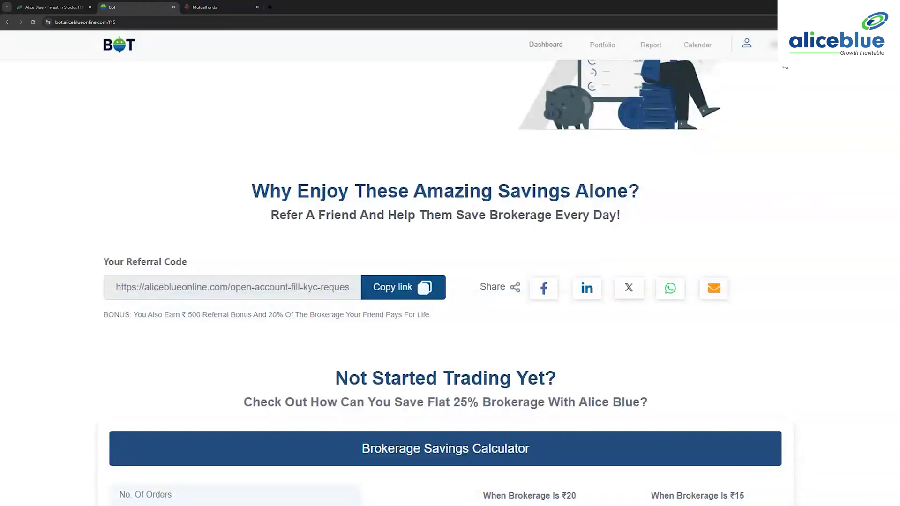
Open the Alice Blue Support FAQs in a new tab from the profile menu.
click(765, 246)
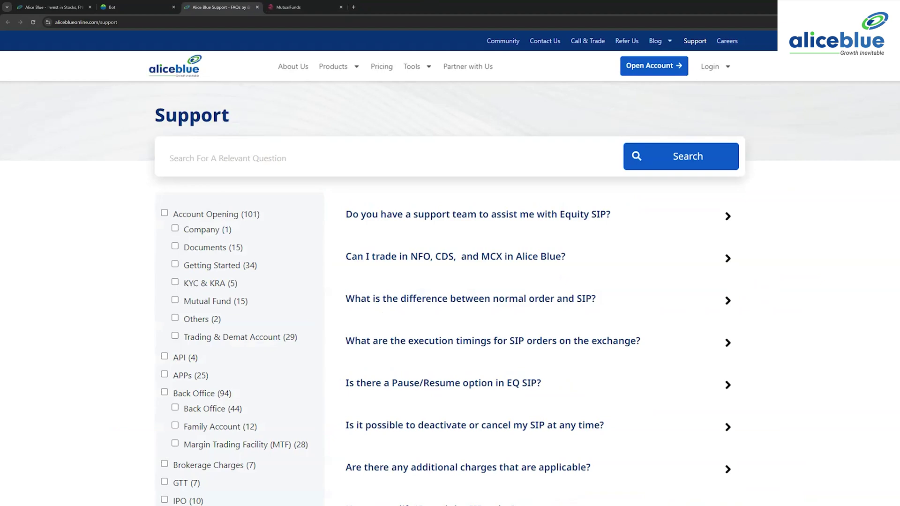
Switch back to the BOT tab showing the Refer and Earn page.
key(ctrl+shift+Tab)
scroll(894, 373, up, 1)
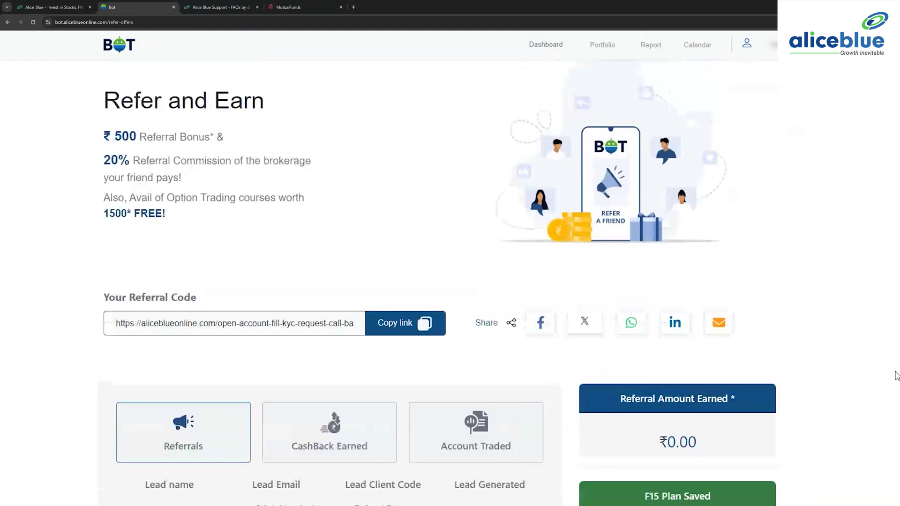
mouse_move(746, 44)
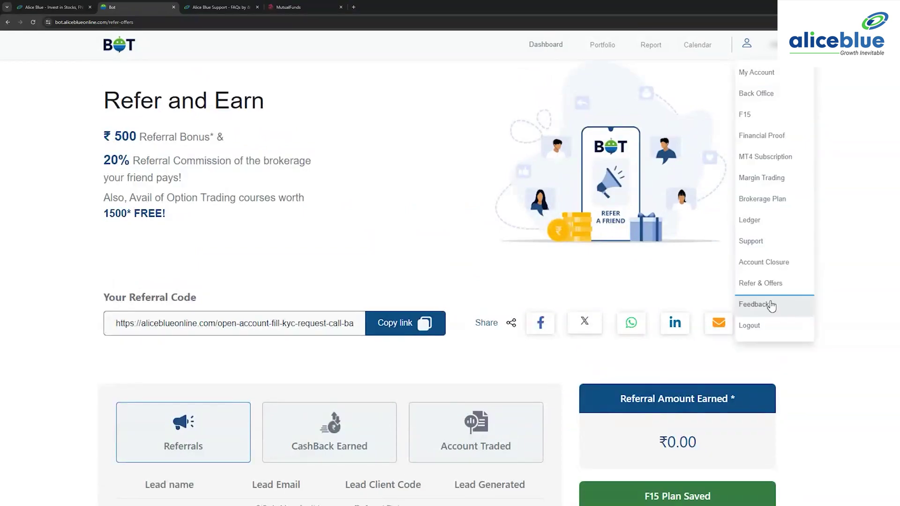
click(759, 250)
click(513, 329)
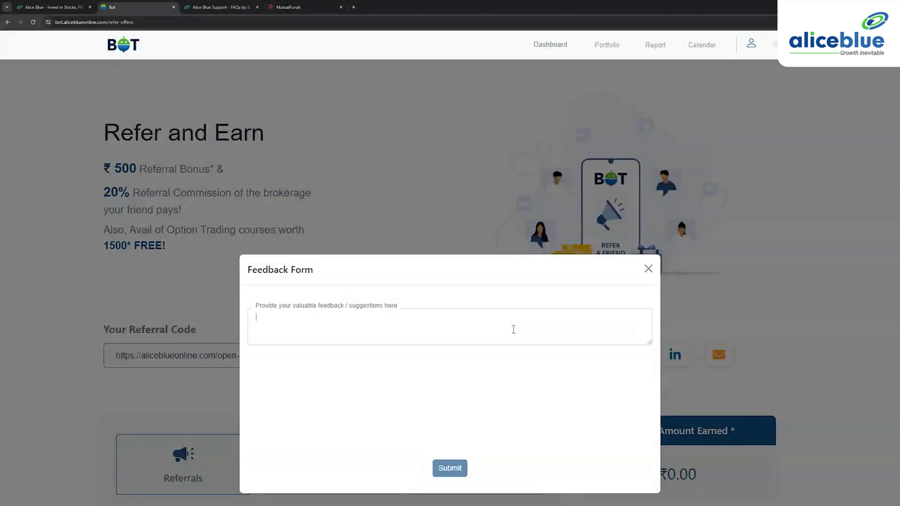
click(649, 269)
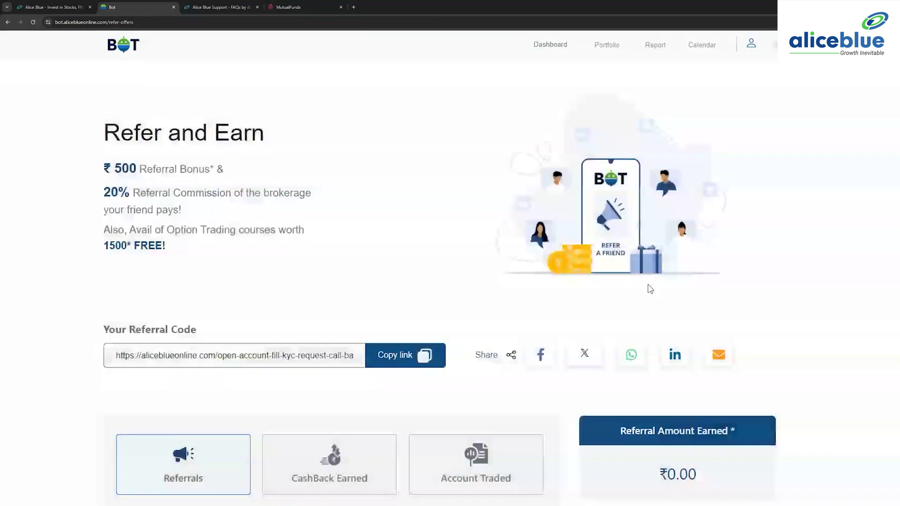